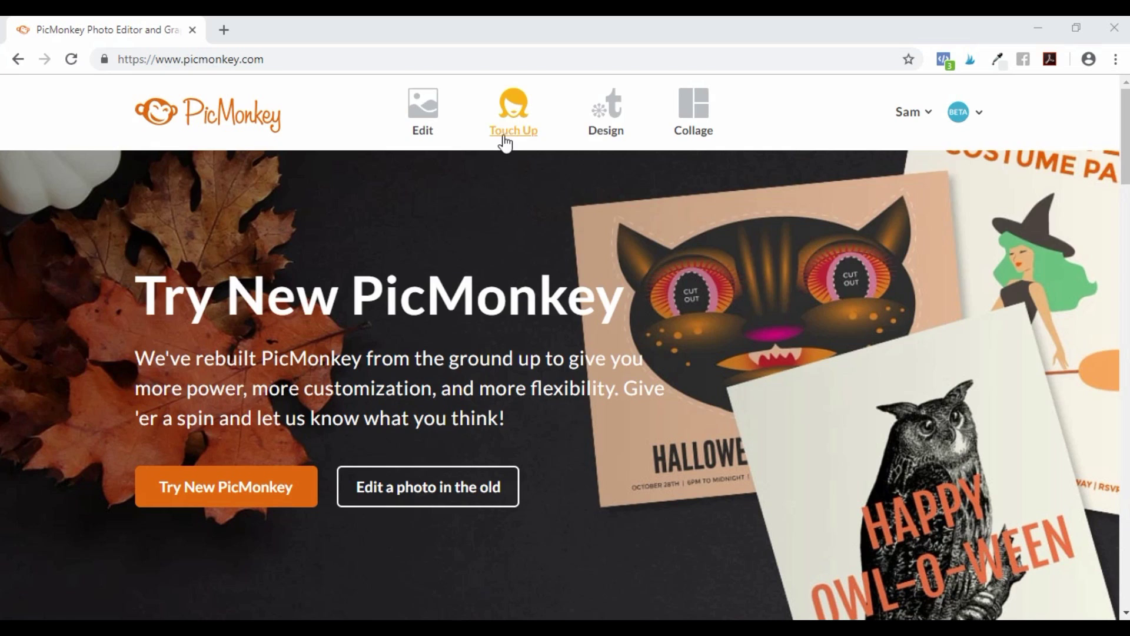
Create a custom-size design canvas of 3000 × 3000 pixels and apply the white canvas color
mouse_move(607, 115)
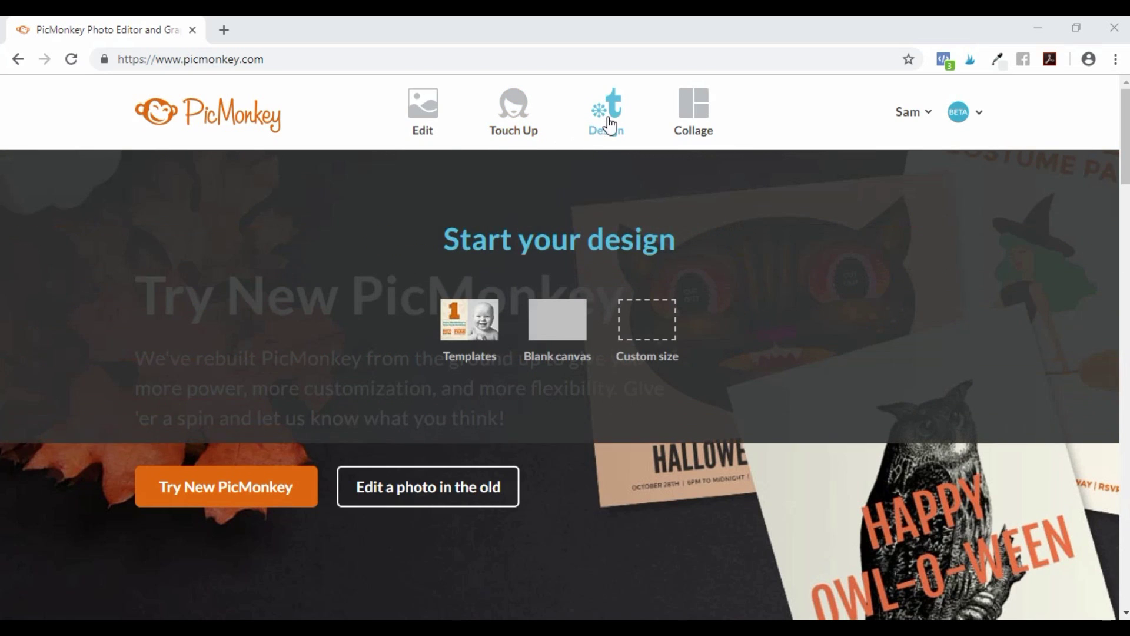
left_click(651, 347)
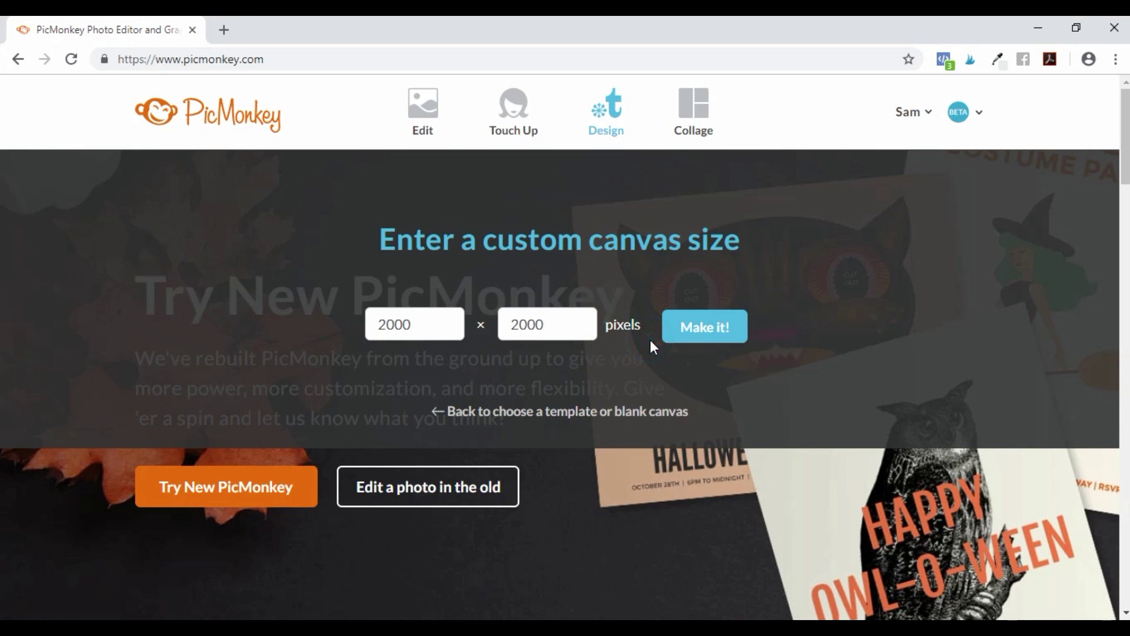
left_click(419, 323)
key("BackSpace")
key("BackSpace")
key("BackSpace")
key("BackSpace")
type("3000")
key("Tab")
type("3000")
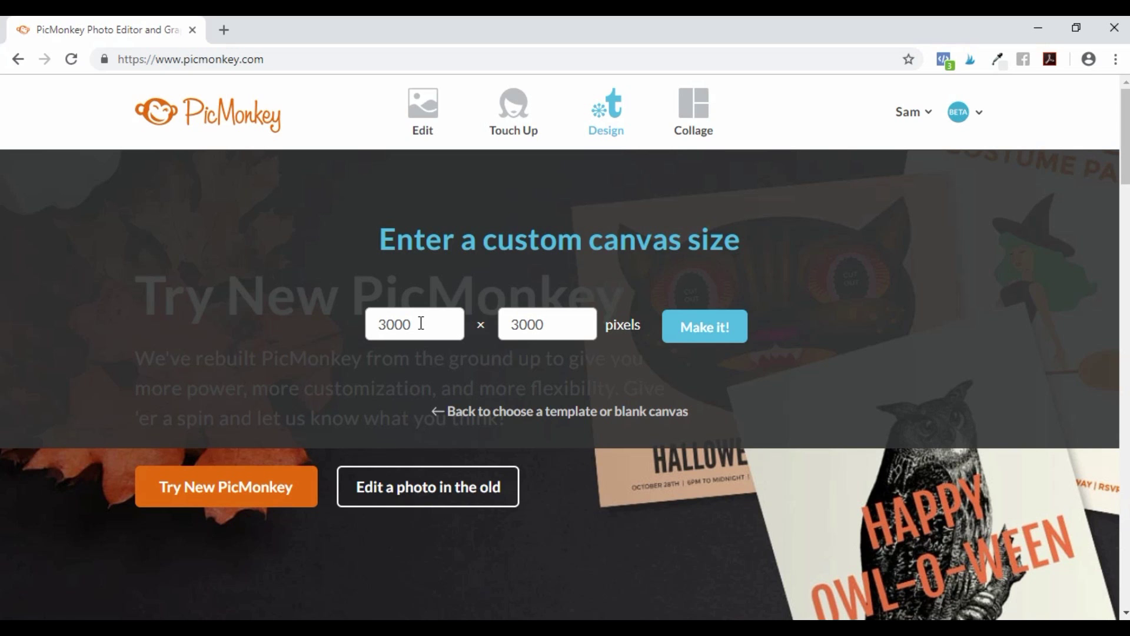
left_click(719, 328)
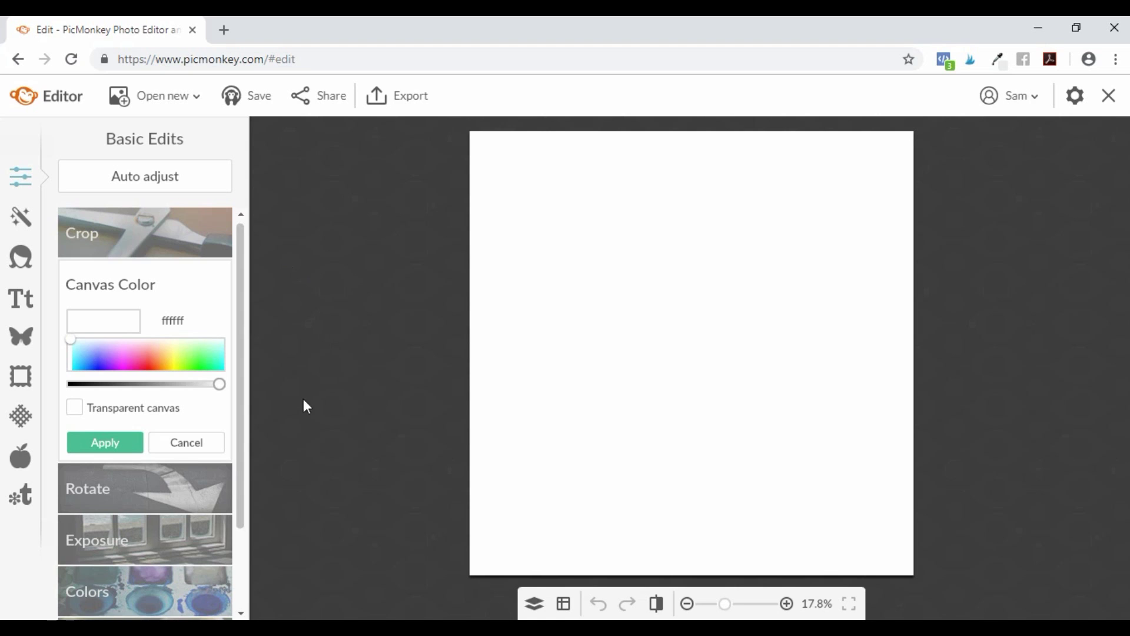
left_click(111, 448)
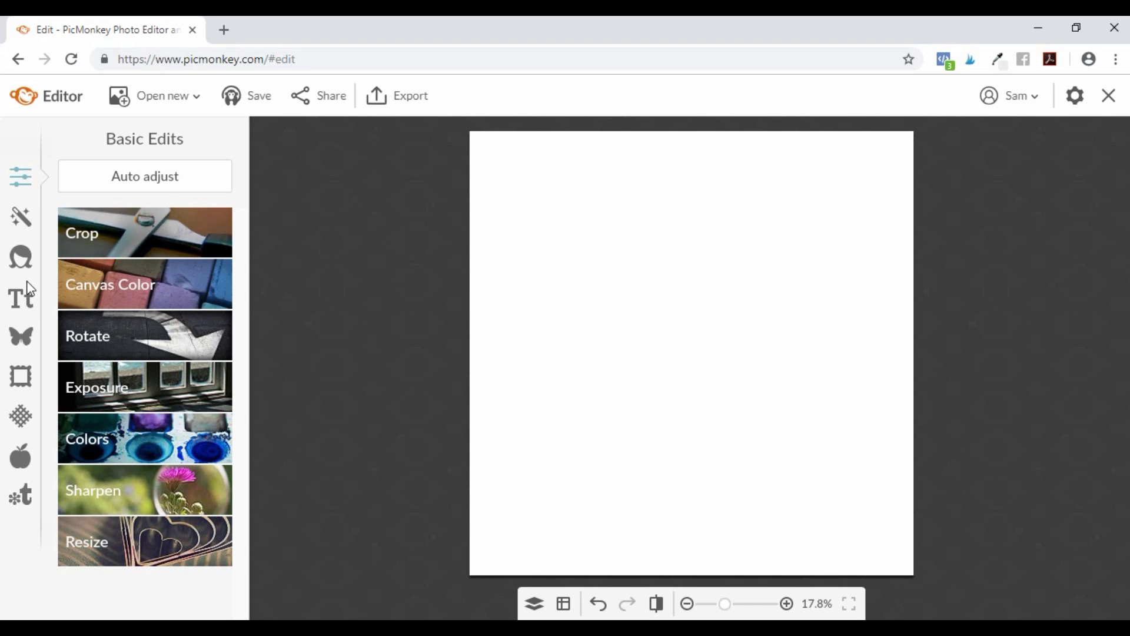
Add the EXTRA SMALL STRIPES PATTERN OVERLAY image from the computer's WALLPAPER OVERLAYS folder as a graphic
left_click(21, 337)
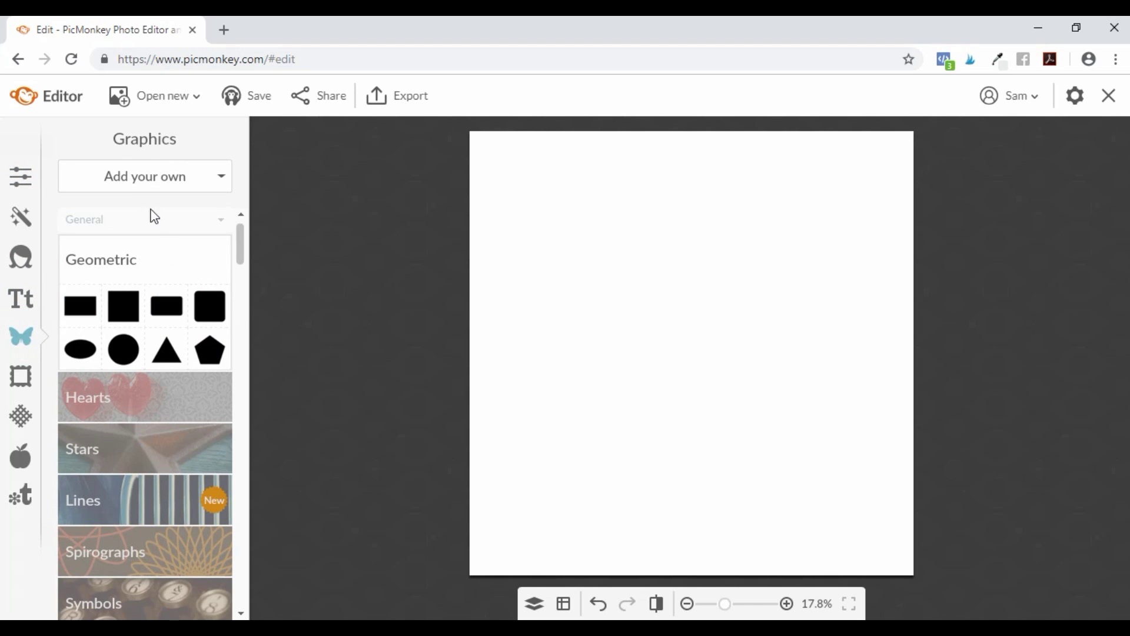
left_click(152, 177)
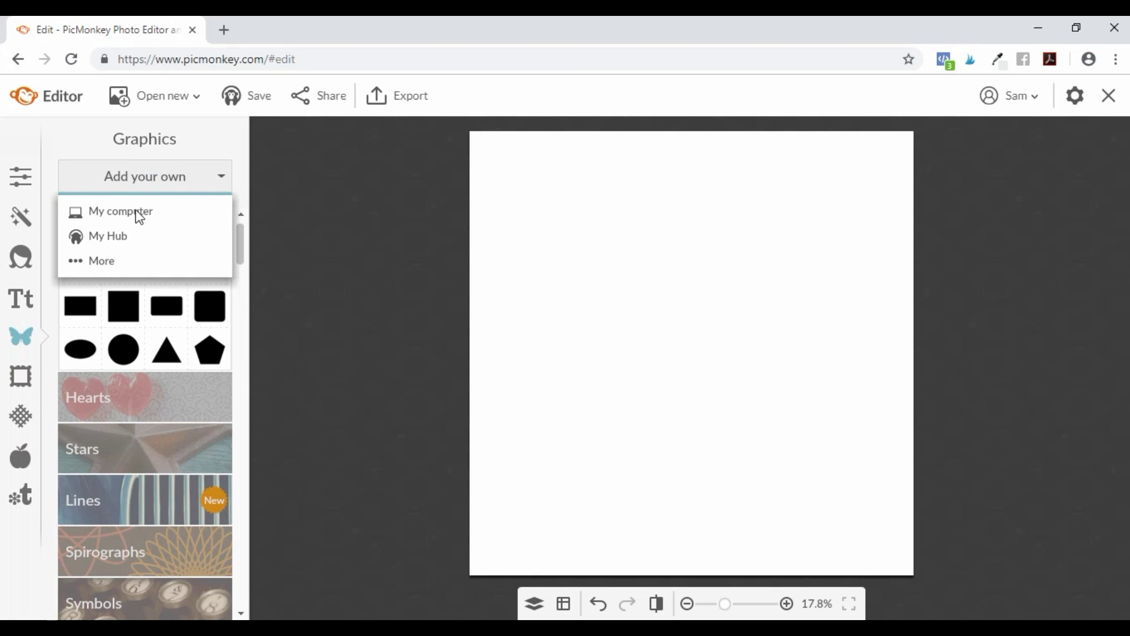
left_click(132, 210)
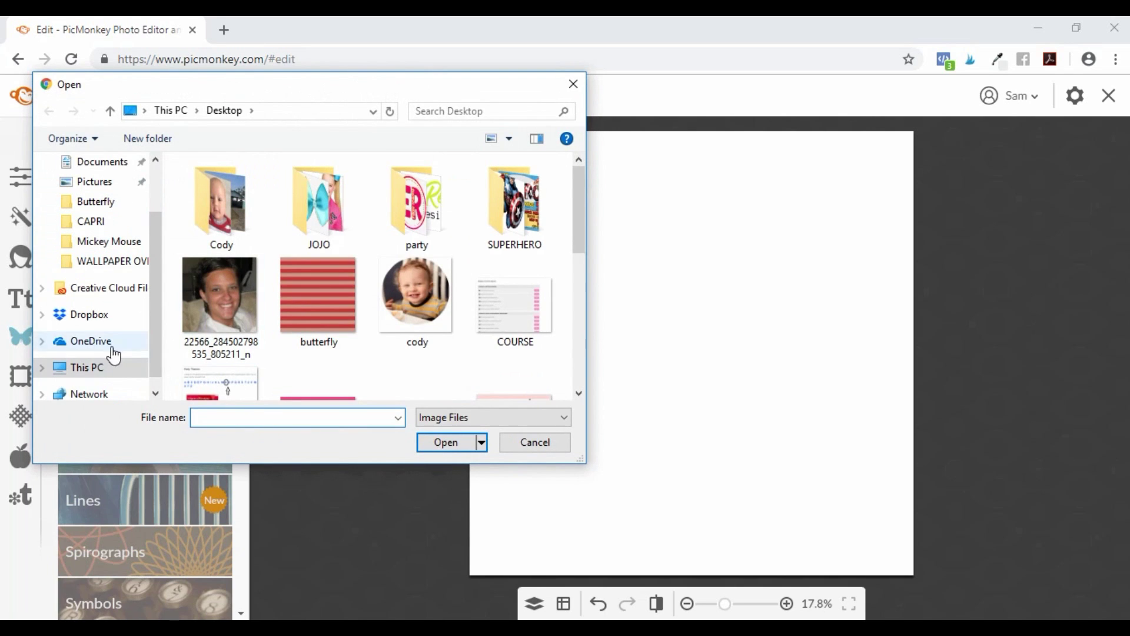
left_click(97, 261)
scroll(360, 358, "down", 2)
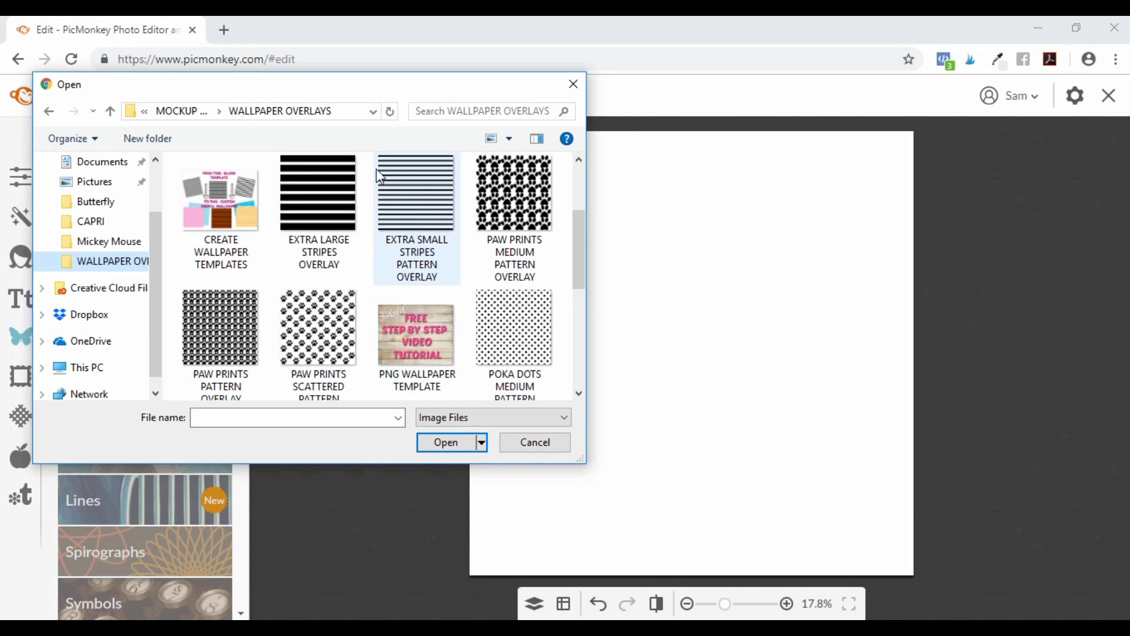
double_click(411, 194)
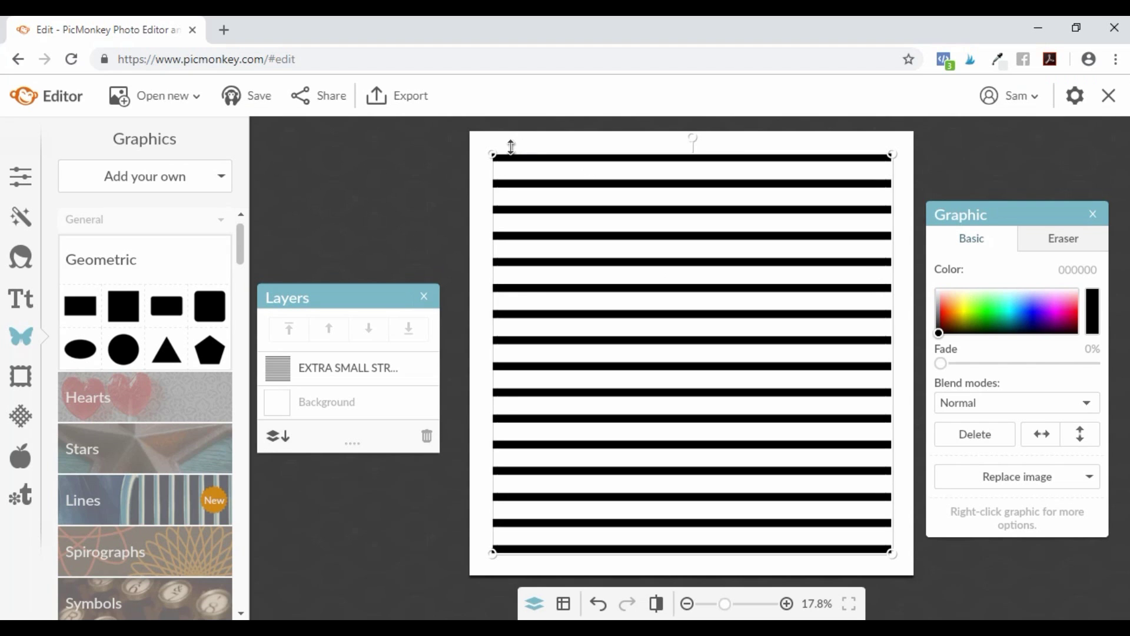
Enlarge the stripes overlay from two opposite corners so it fills the whole canvas, and deselect it
left_click_drag(494, 155, 471, 127)
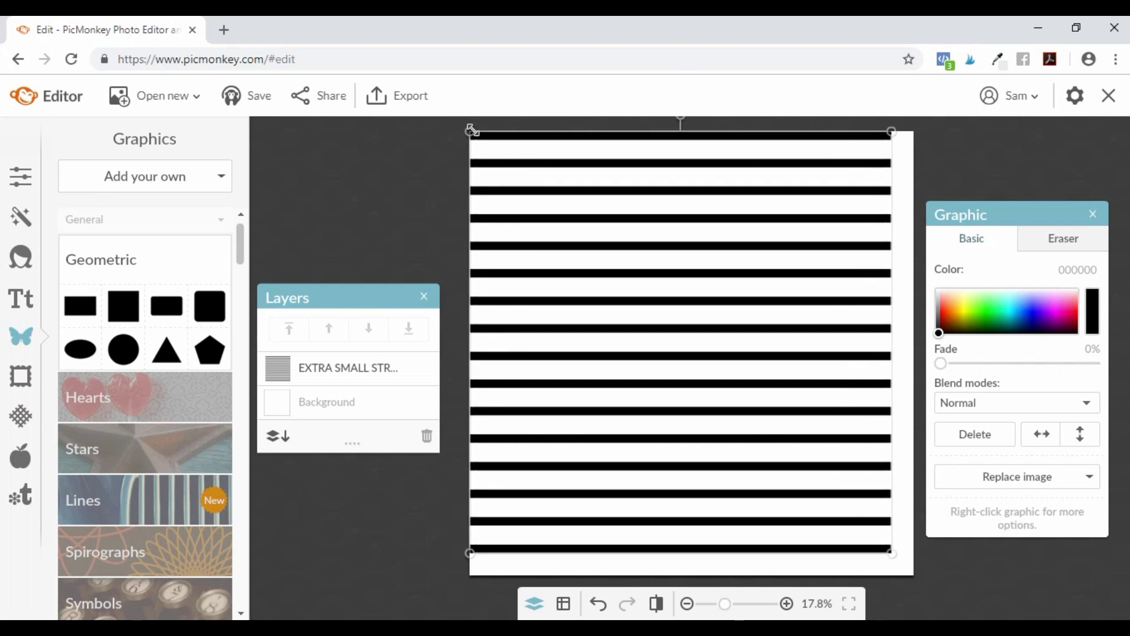
left_click_drag(885, 549, 912, 586)
left_click(371, 214)
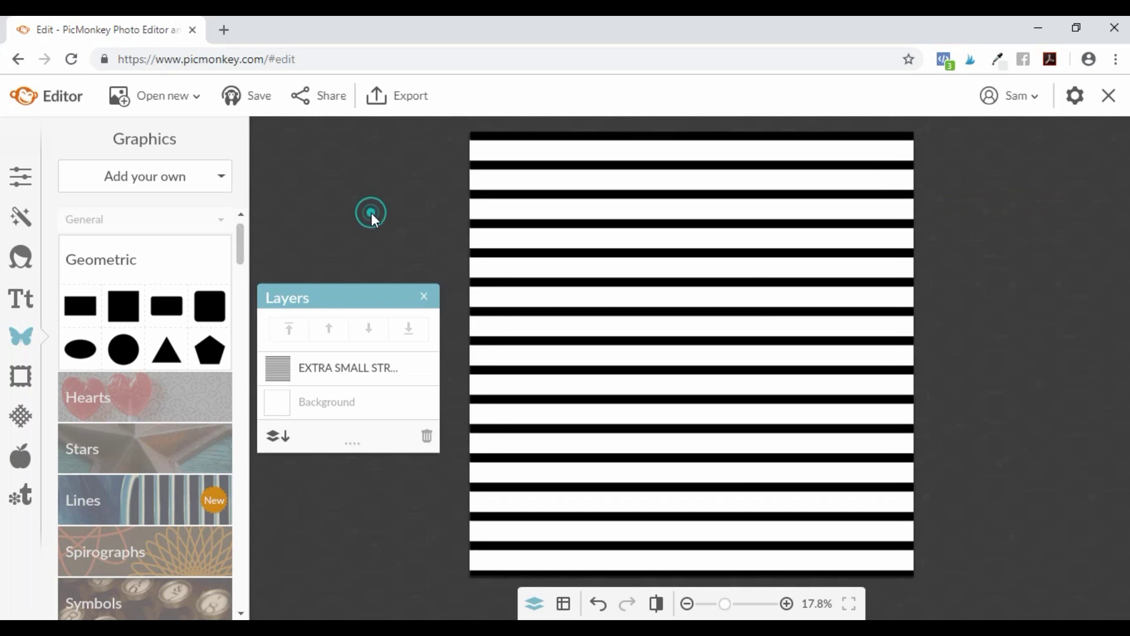
Start adding another graphic from the computer and browse to the Butterfly folder within CAMEO > Clipart
left_click(111, 177)
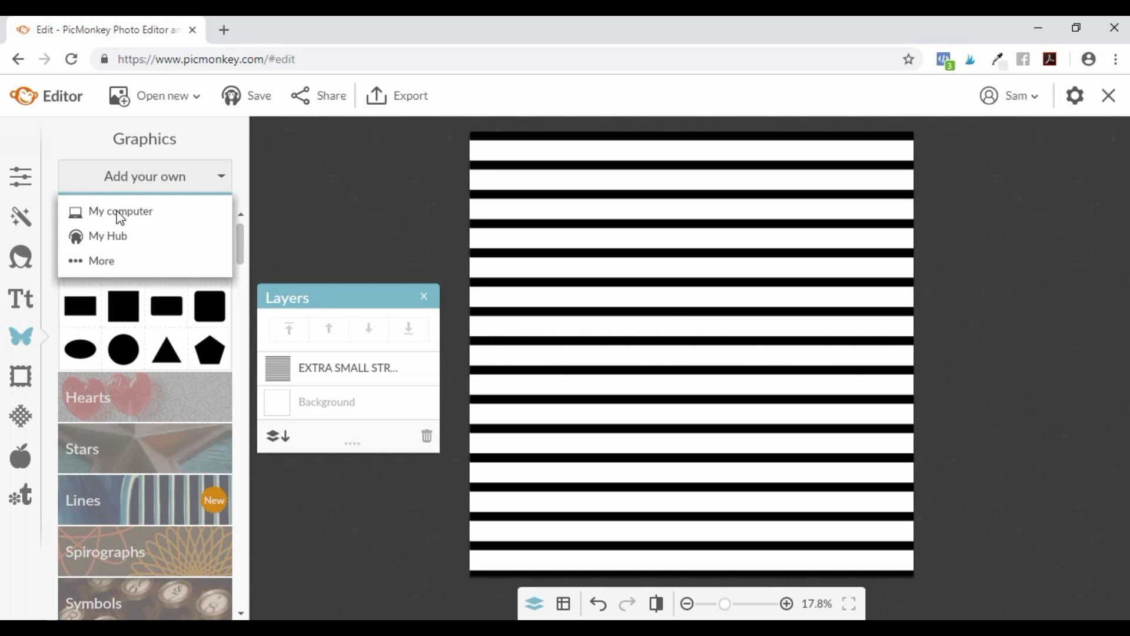
left_click(118, 213)
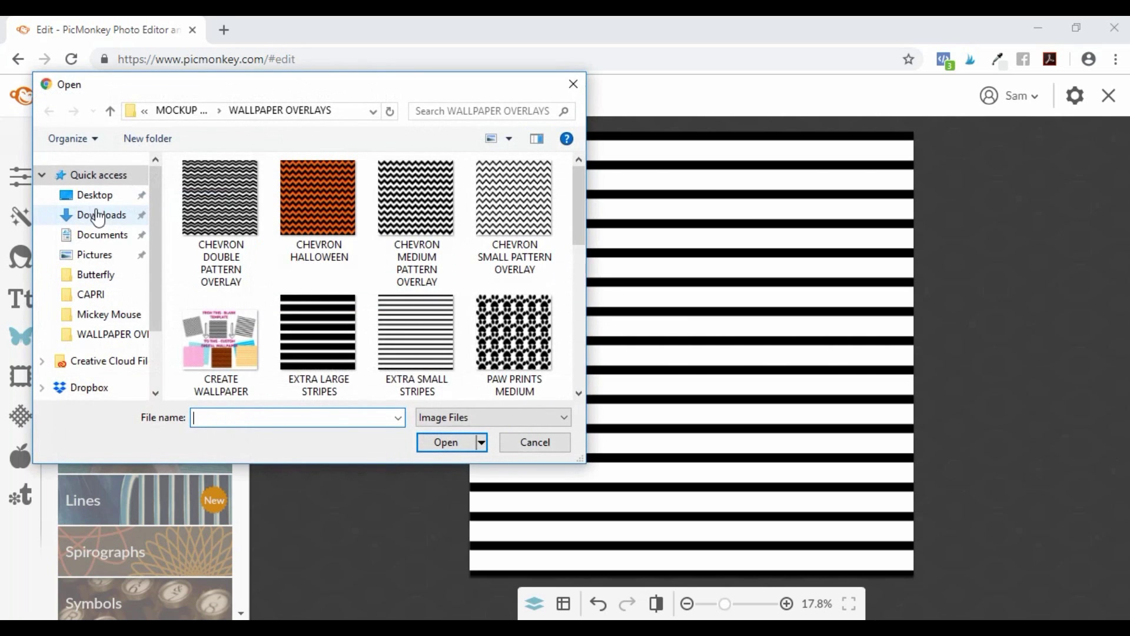
left_click(187, 111)
left_click(177, 111)
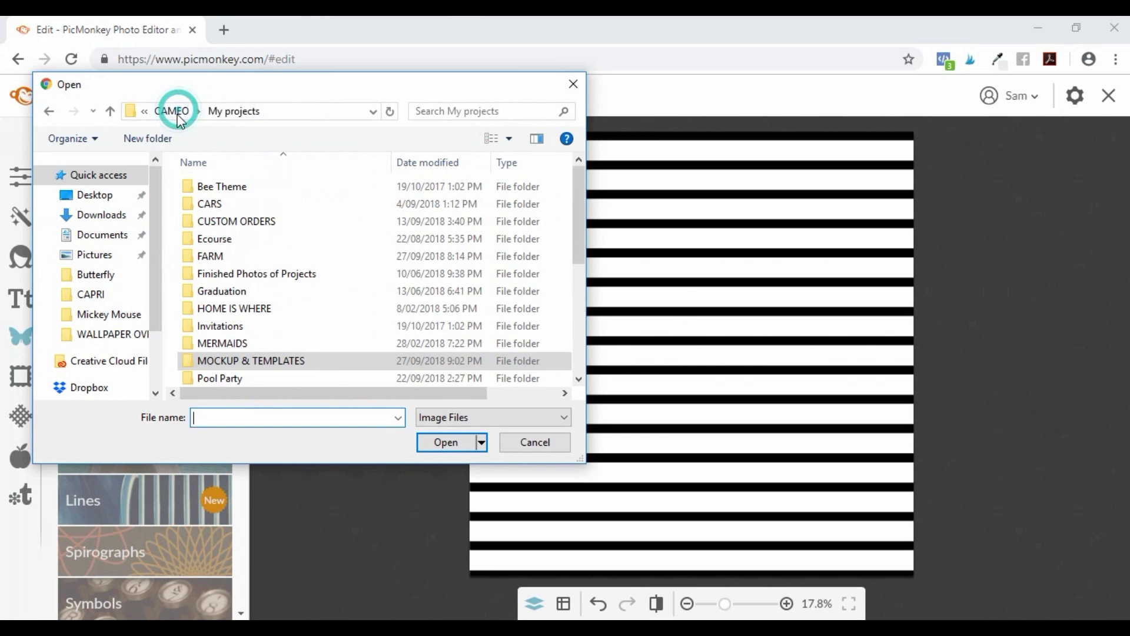
left_click(171, 110)
scroll(454, 263, "up", 2)
double_click(407, 221)
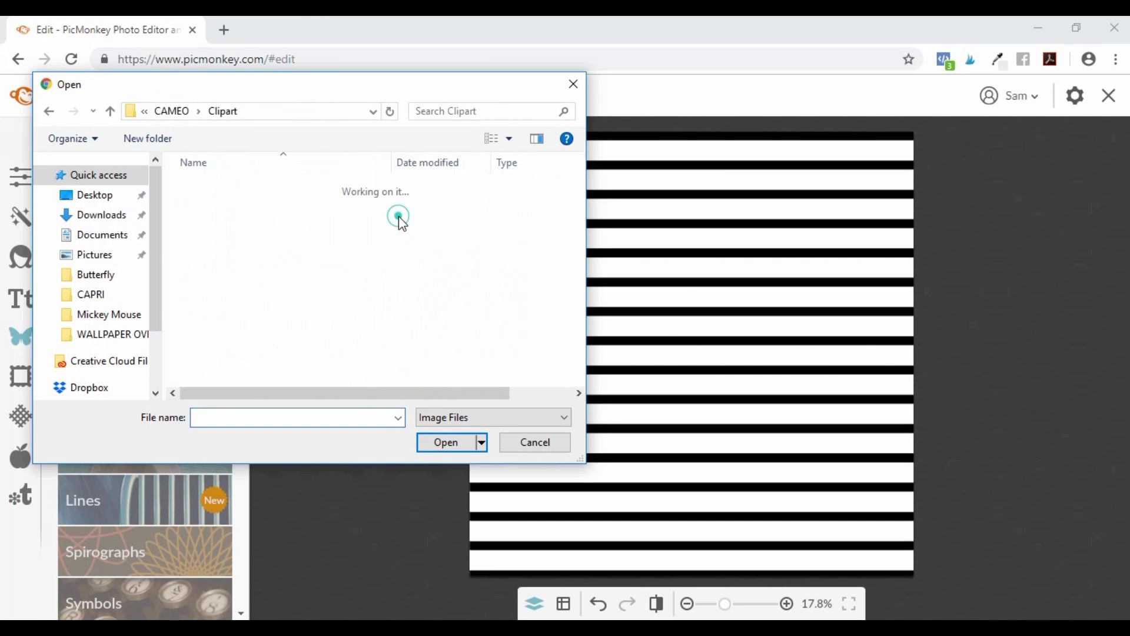
scroll(318, 235, "down", 5)
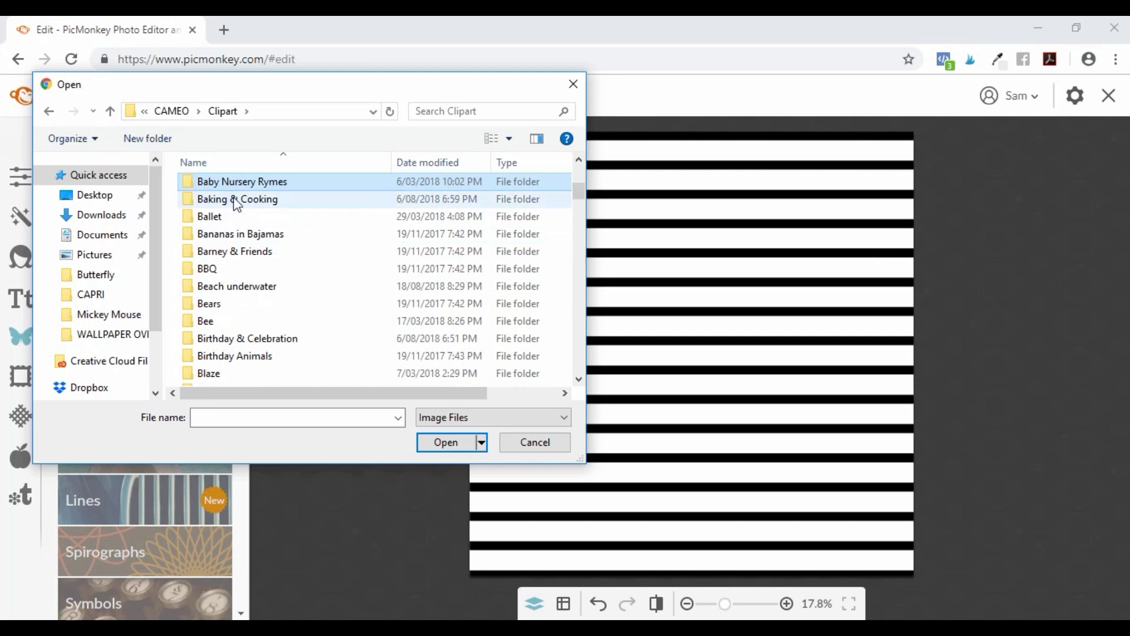
scroll(268, 332, "down", 2)
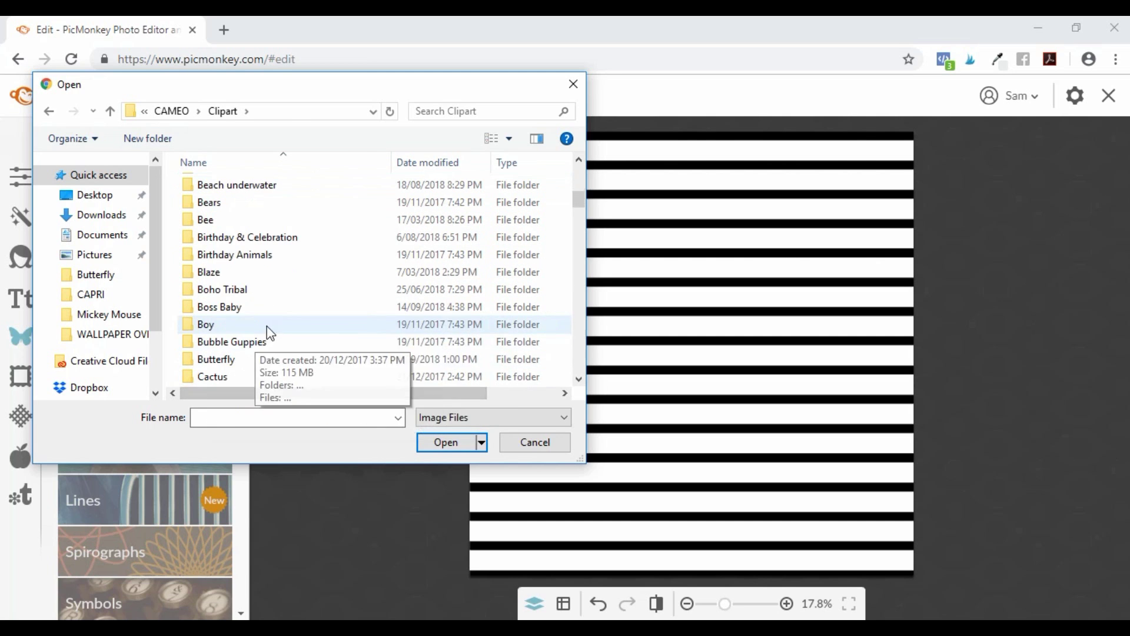
double_click(224, 360)
Add the Butterfly 2 image and shrink it toward the canvas's lower-right corner, leaving it deselected
left_click(310, 222)
double_click(310, 222)
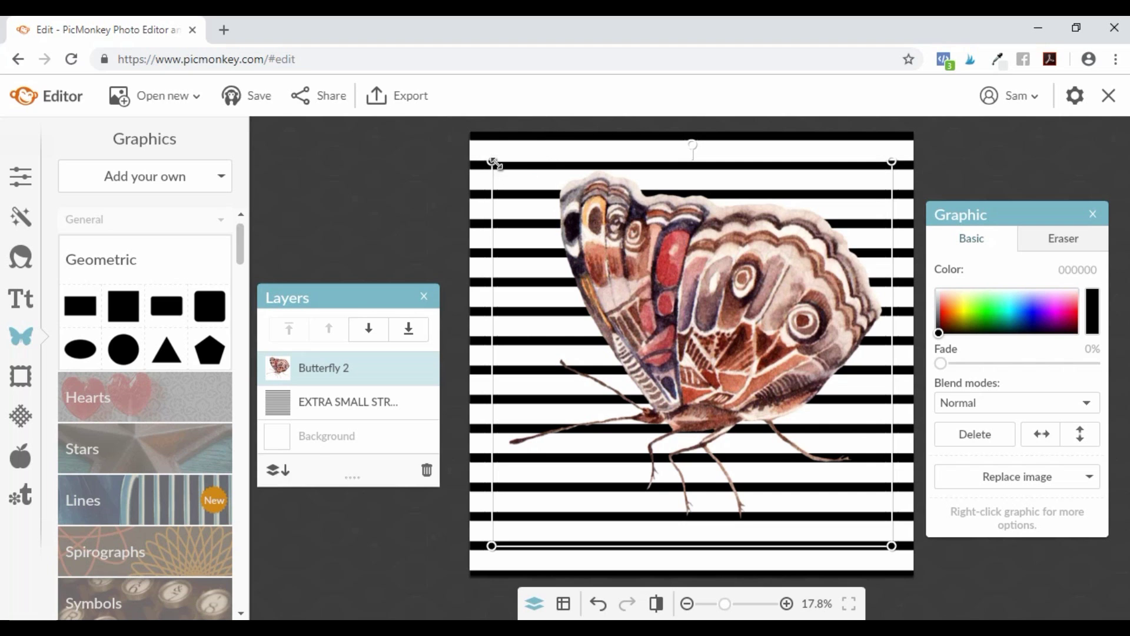
left_click_drag(493, 160, 603, 265)
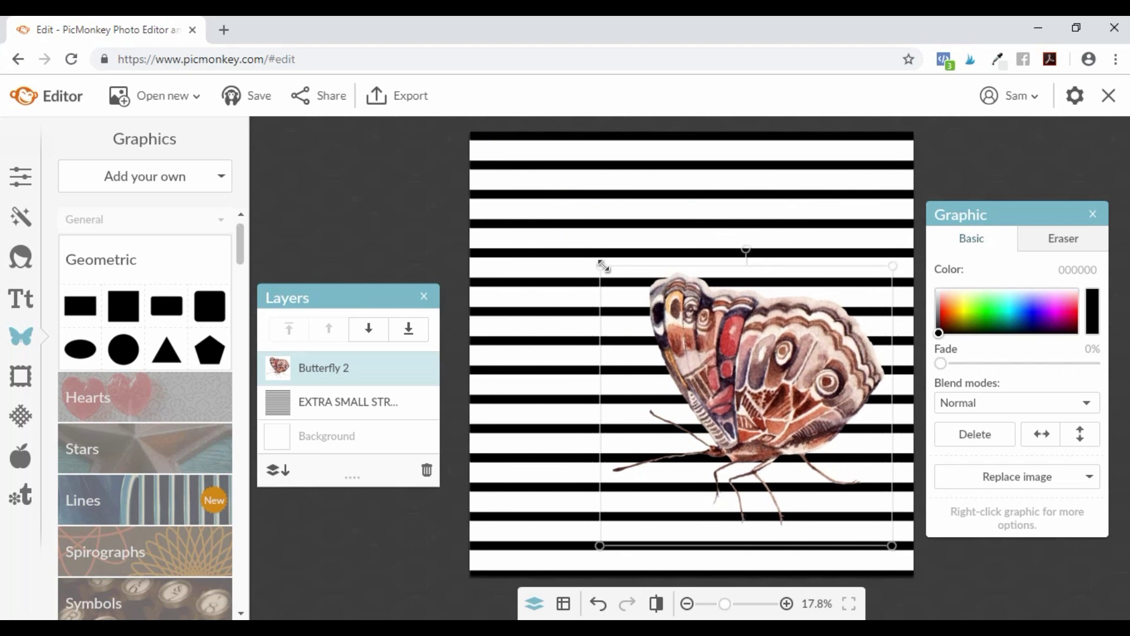
left_click(352, 175)
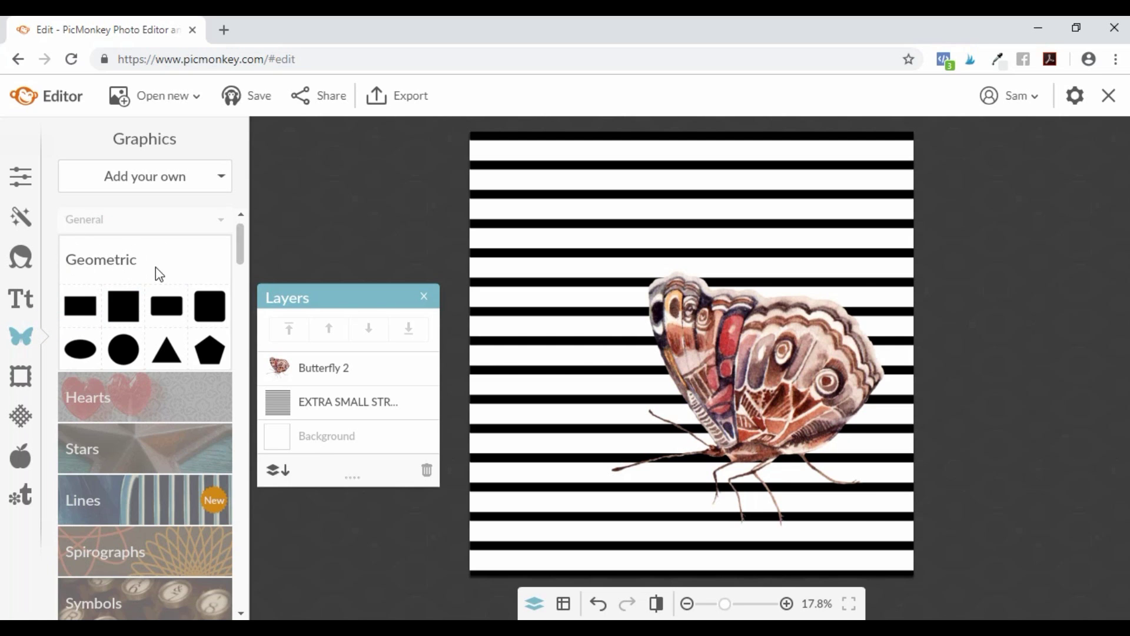
Add a geometric square above and to the left of the butterfly, and fill it with the red sampled from the butterfly's wing
left_click(121, 312)
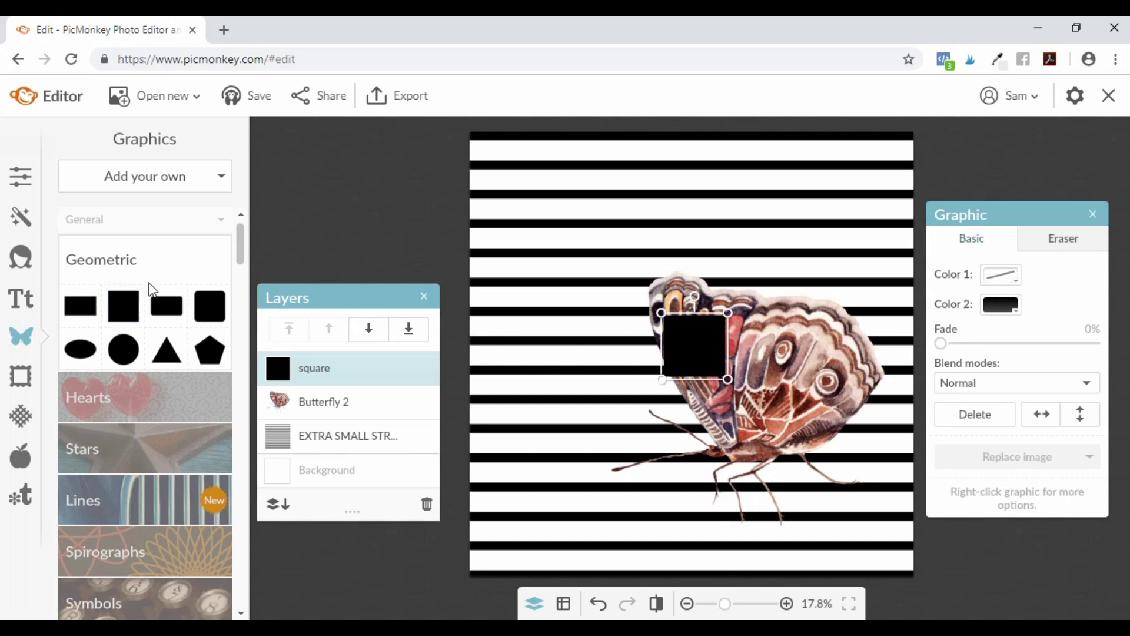
left_click_drag(681, 346, 550, 257)
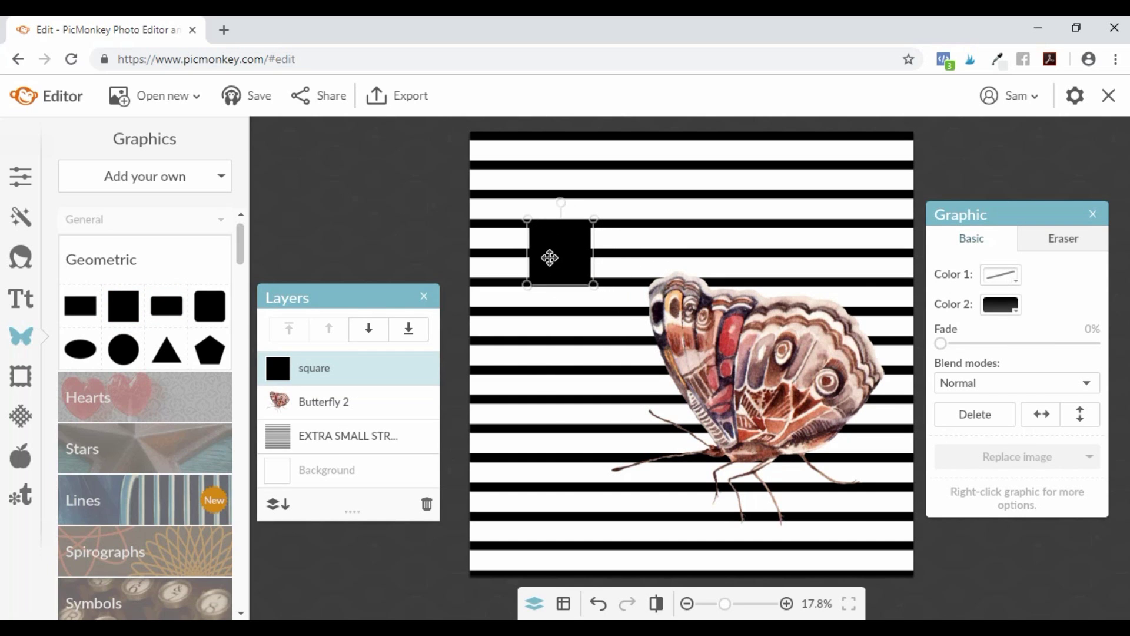
left_click(1019, 315)
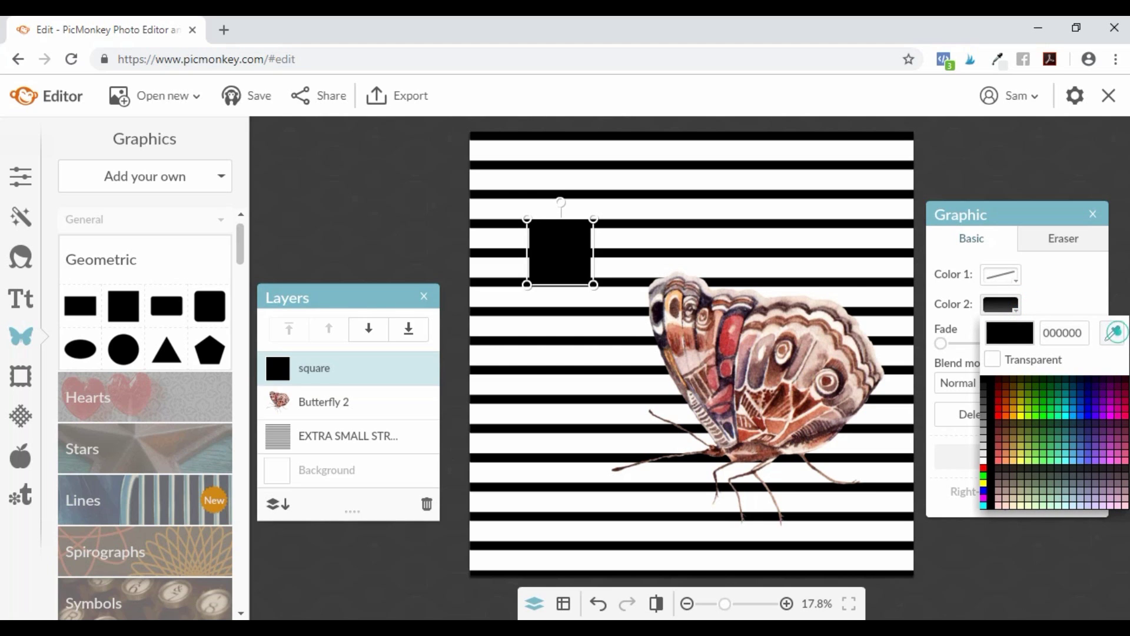
left_click(1113, 333)
left_click(807, 386)
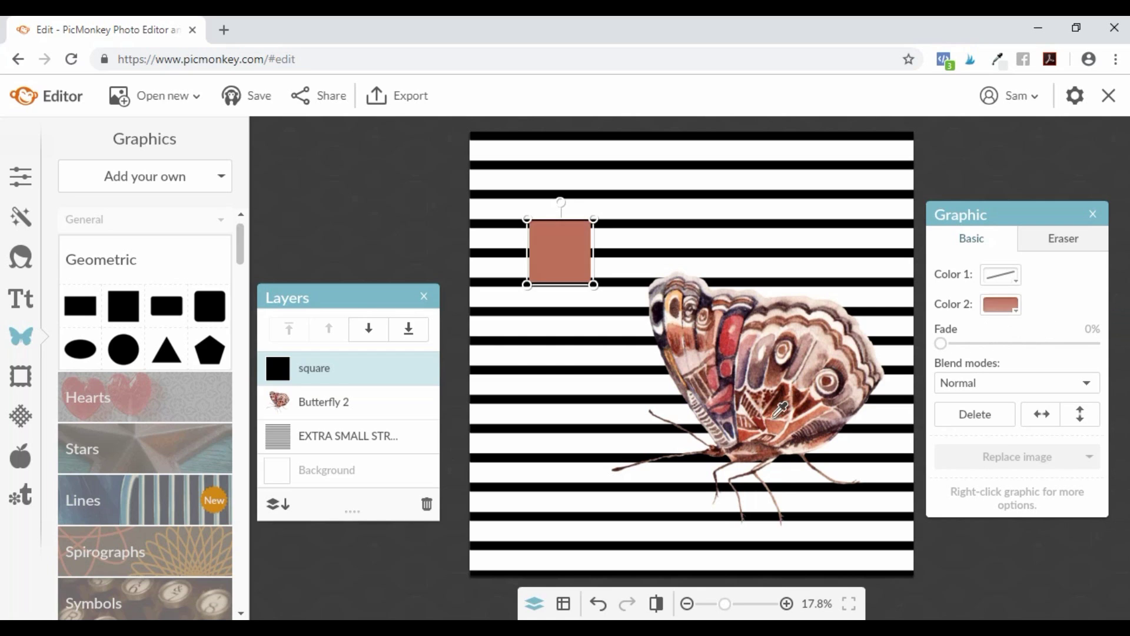
left_click(789, 394)
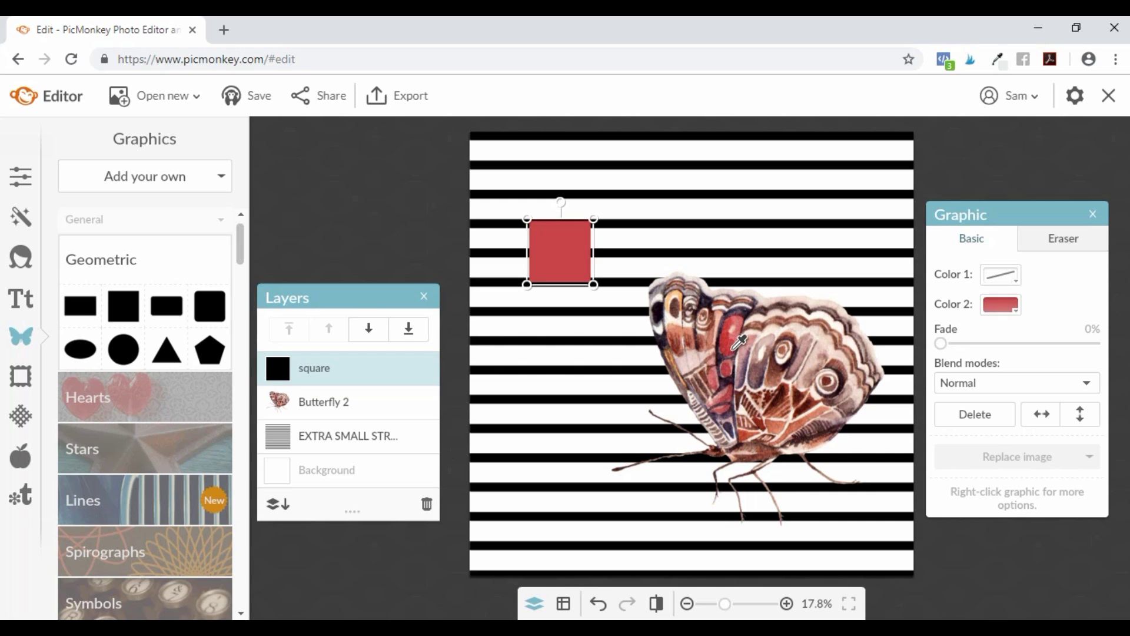
left_click(730, 350)
Copy the hex code c24348 of the square's fill color and deselect the square
left_click(1018, 312)
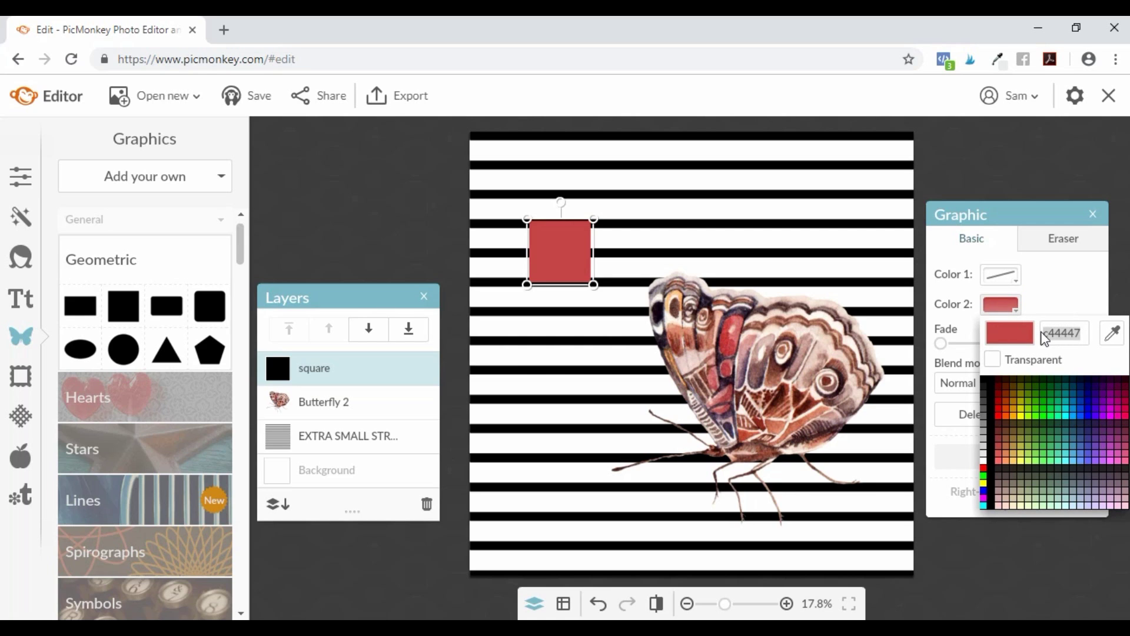
right_click(1071, 333)
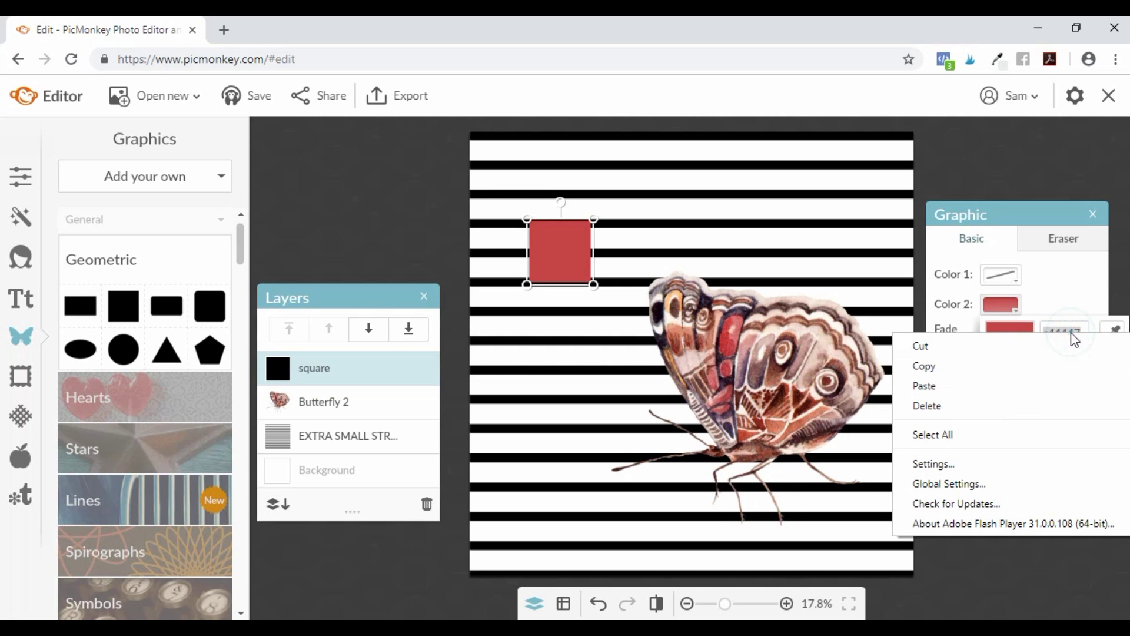
left_click(950, 369)
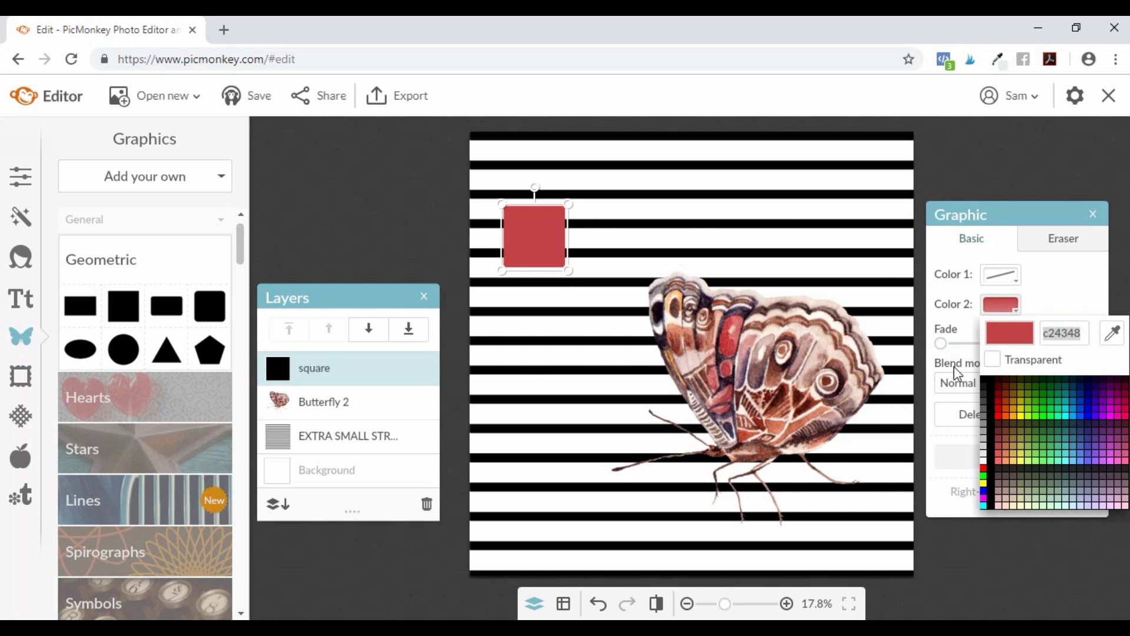
left_click(1049, 297)
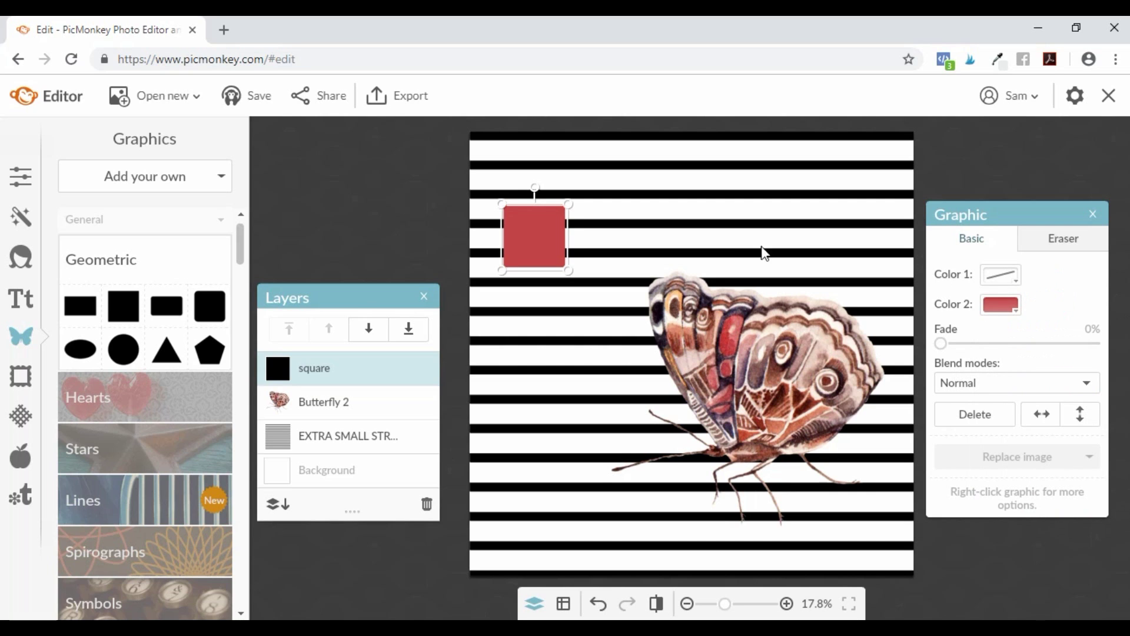
left_click(387, 174)
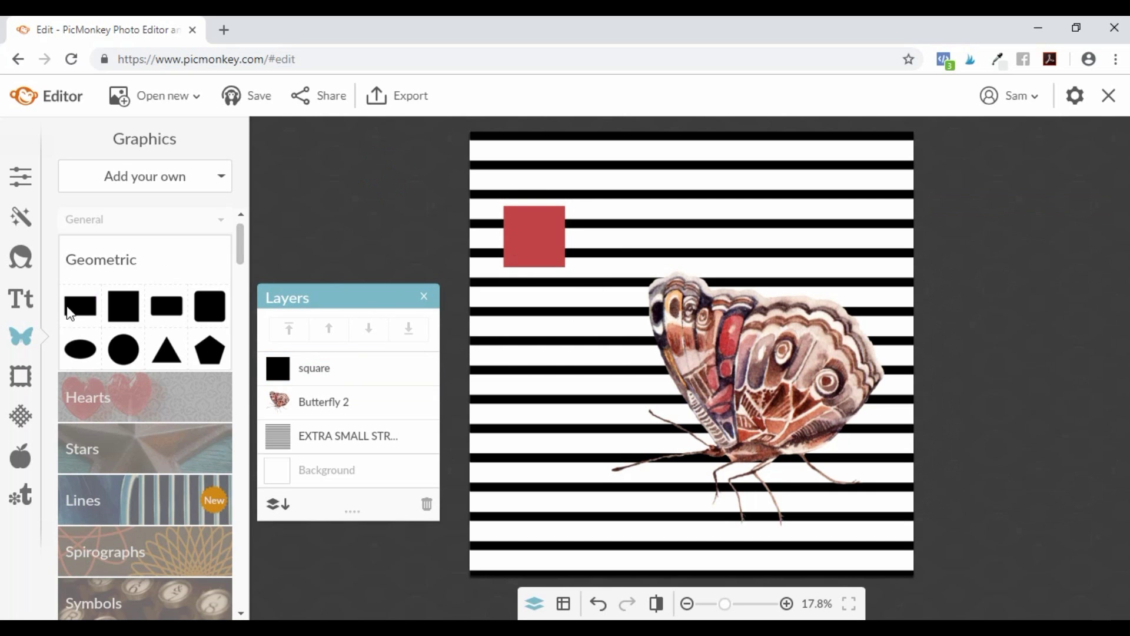
Set the canvas color to the copied hex code c24348 and apply it
left_click(20, 176)
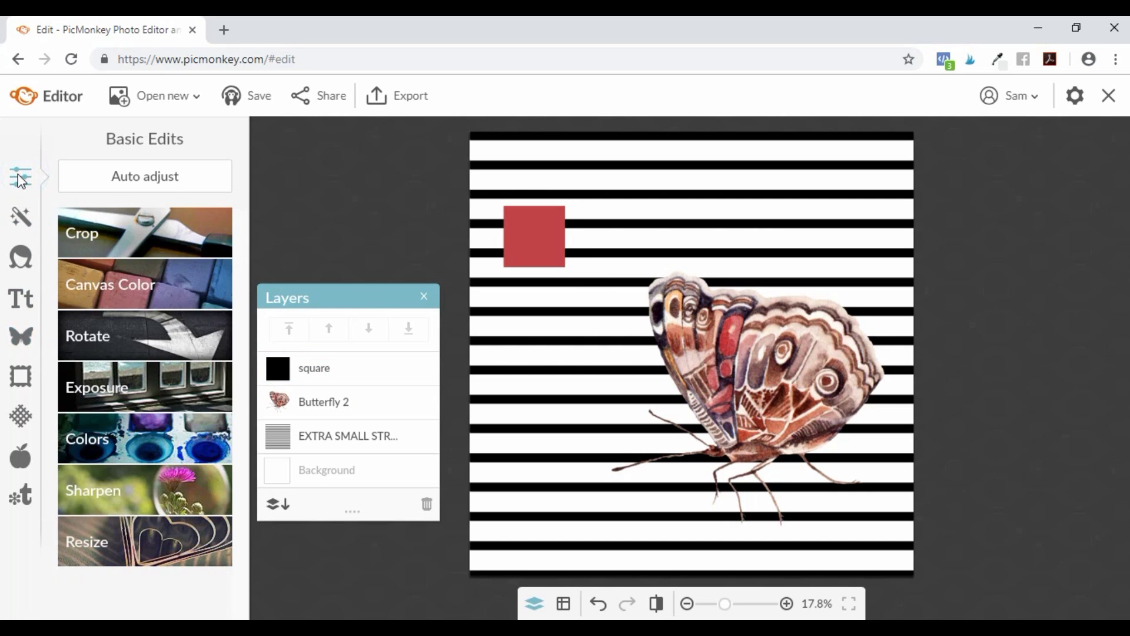
left_click(93, 284)
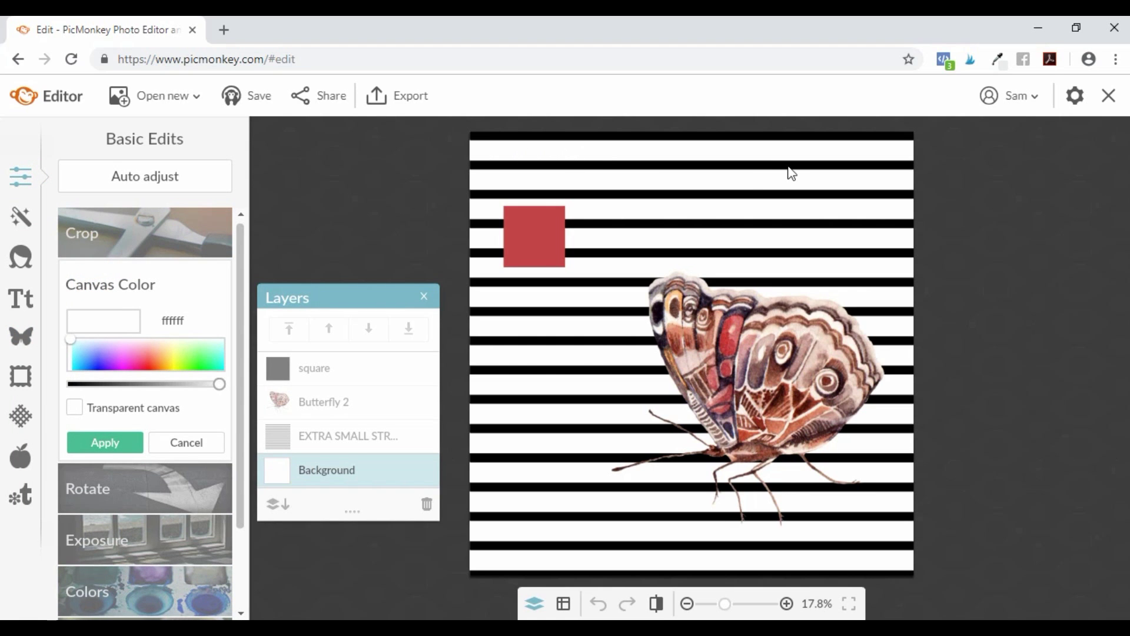
right_click(178, 324)
left_click(212, 375)
double_click(190, 321)
right_click(165, 315)
left_click(205, 379)
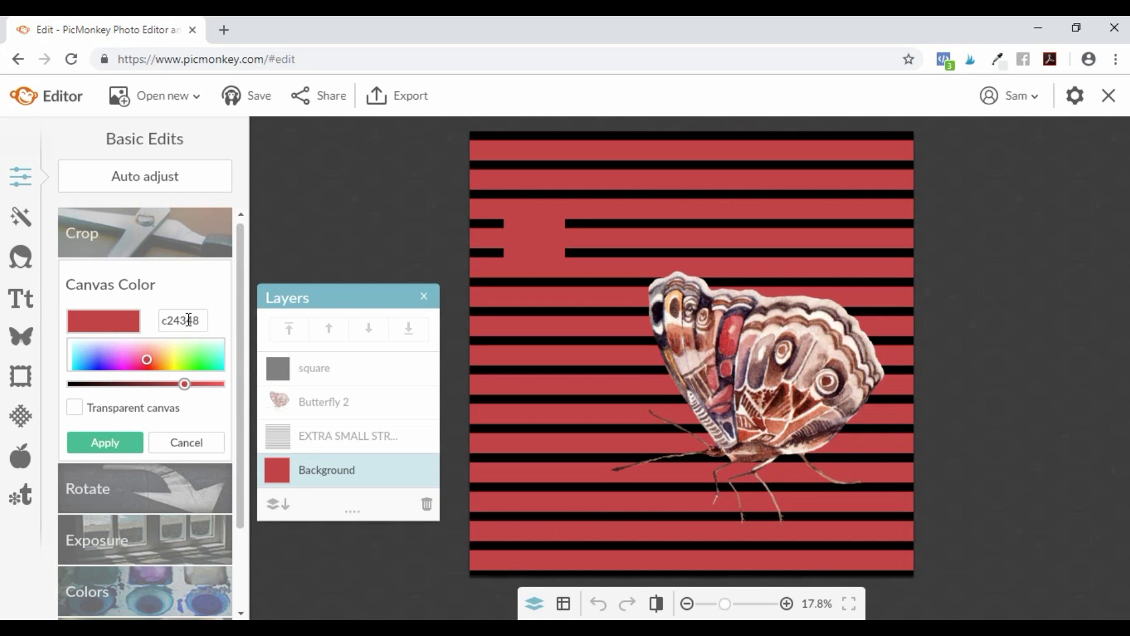
left_click(112, 442)
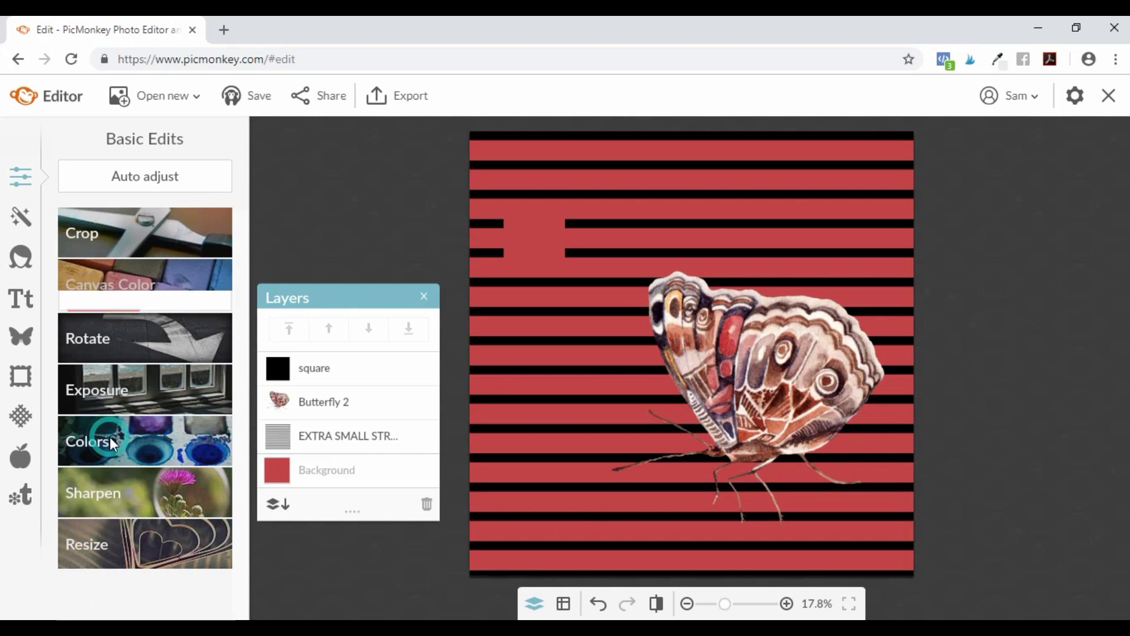
Delete the red sample square above and to the left of the butterfly, leaving nothing selected
left_click(526, 237)
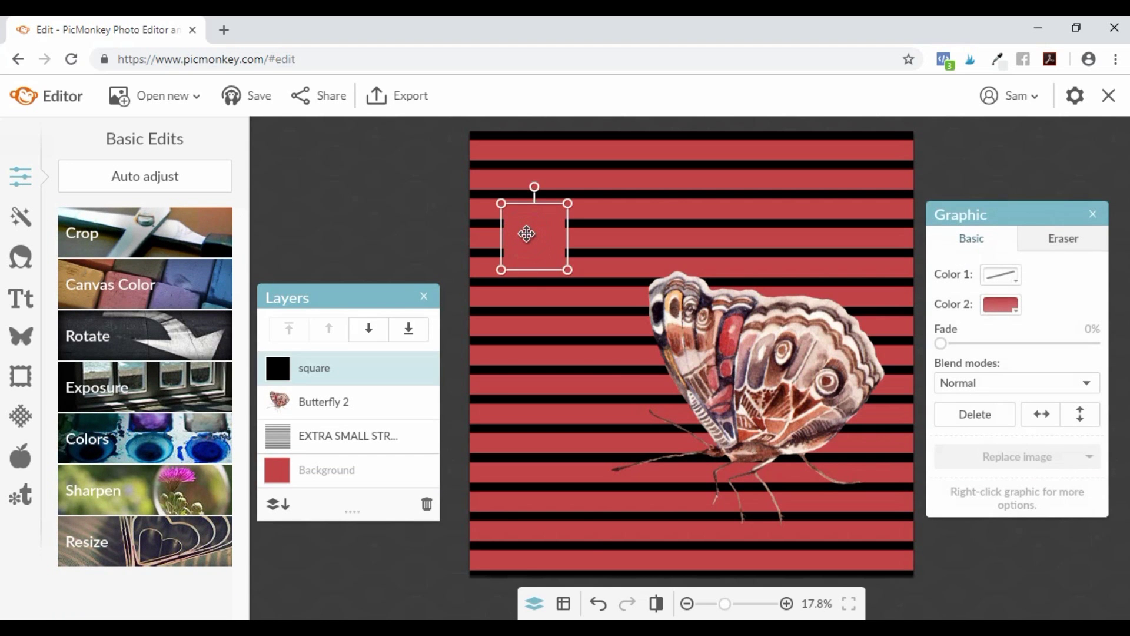
key("Delete")
left_click(303, 183)
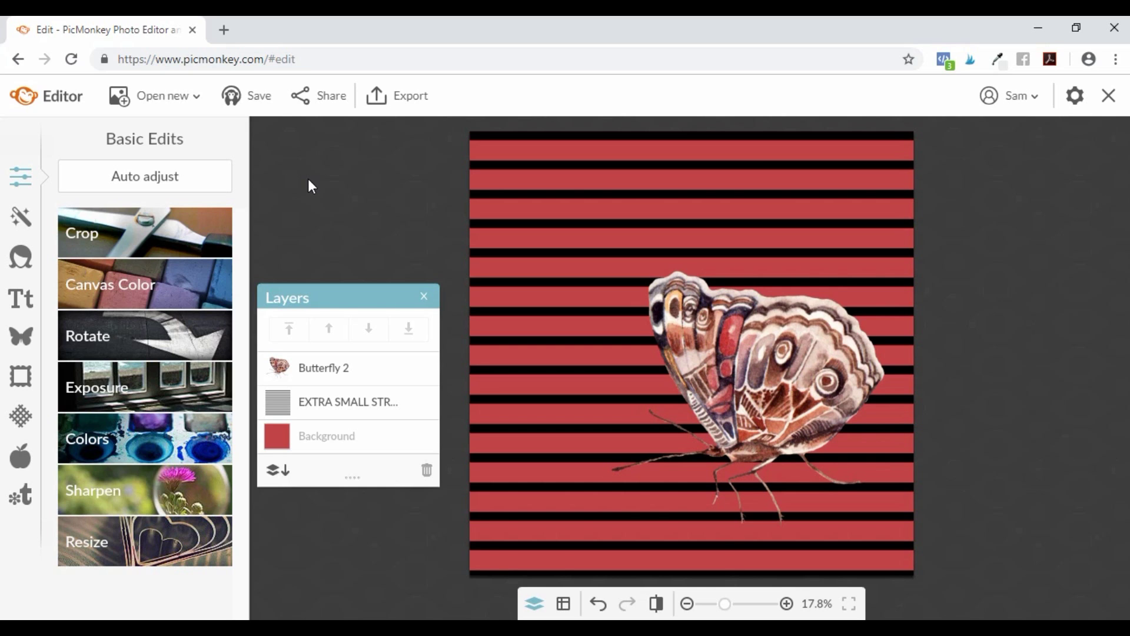
Set the canvas color again by pasting the copied hex code c24348, and apply it
left_click(158, 286)
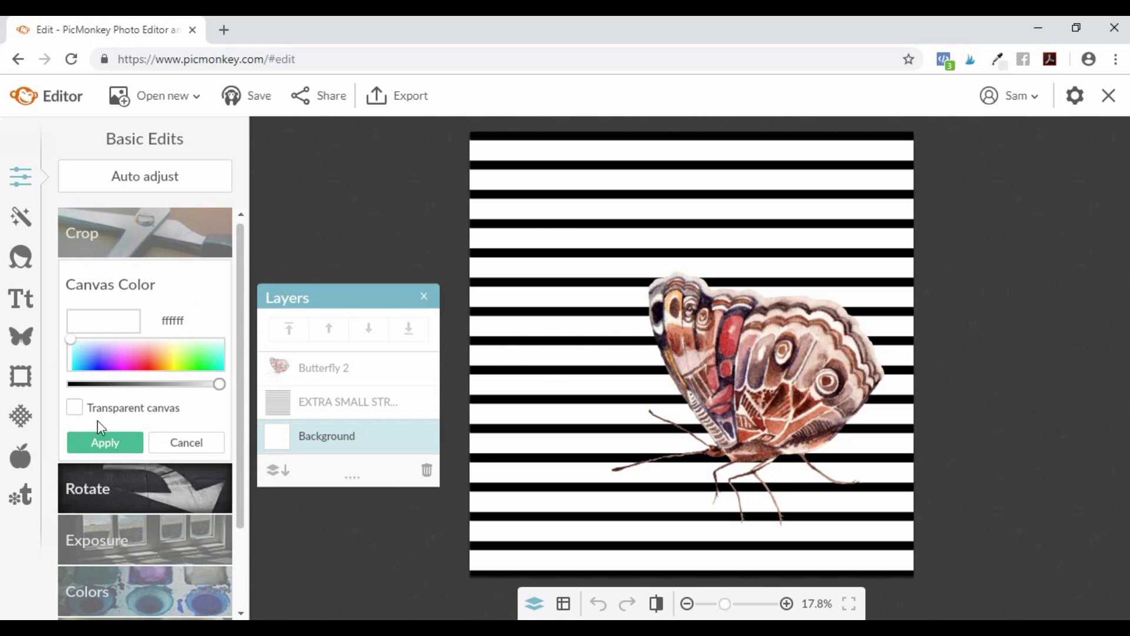
left_click(194, 316)
left_click_drag(195, 317, 158, 320)
key("BackSpace")
right_click(182, 313)
left_click(209, 365)
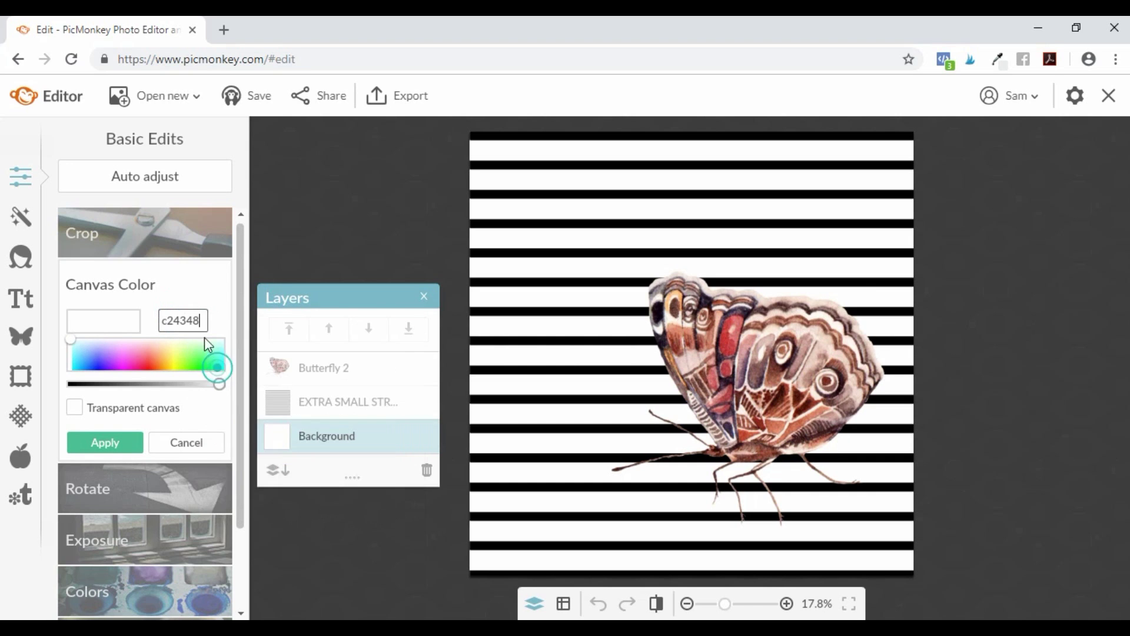
left_click(200, 283)
left_click(146, 285)
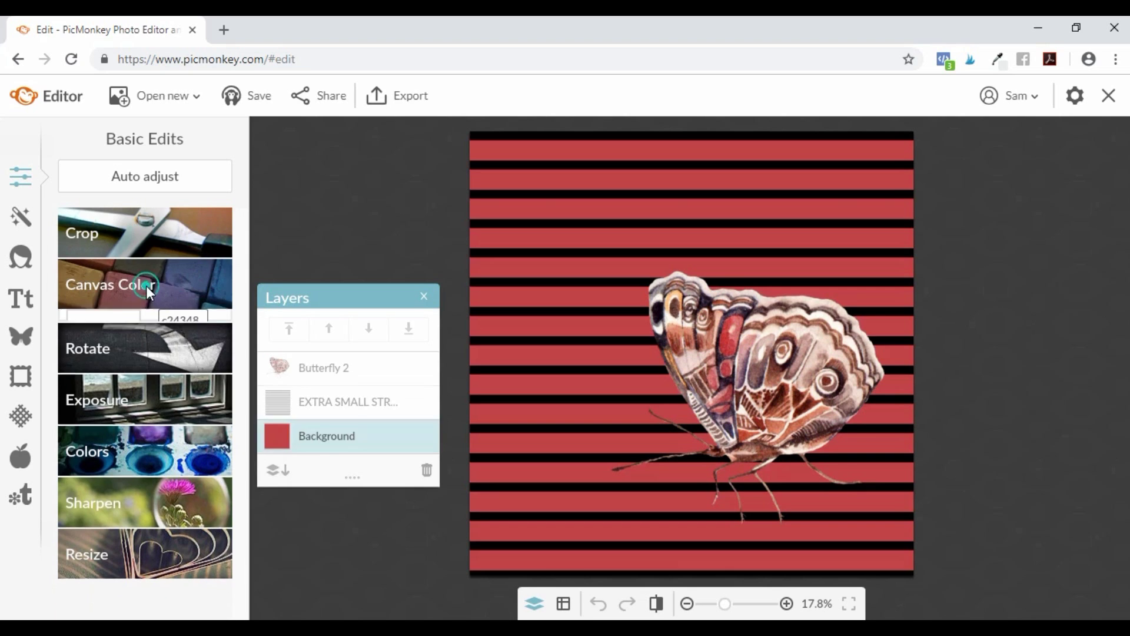
left_click(105, 442)
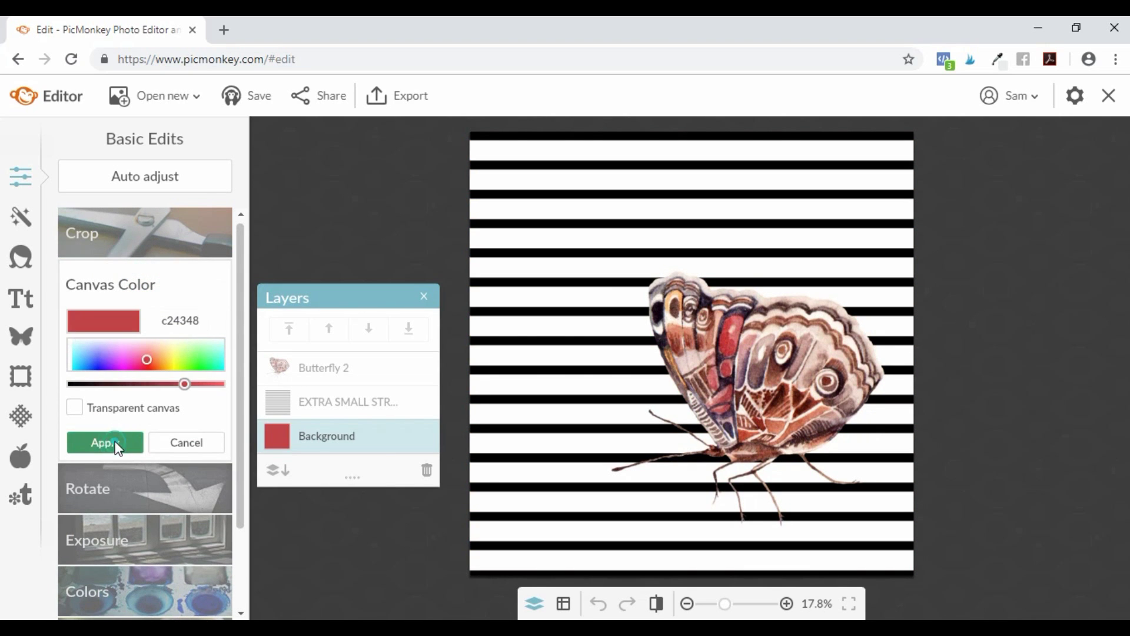
Recolor the extra small stripes with the cream f4dfd2 sampled from the butterfly's wing, and select the butterfly
left_click(22, 336)
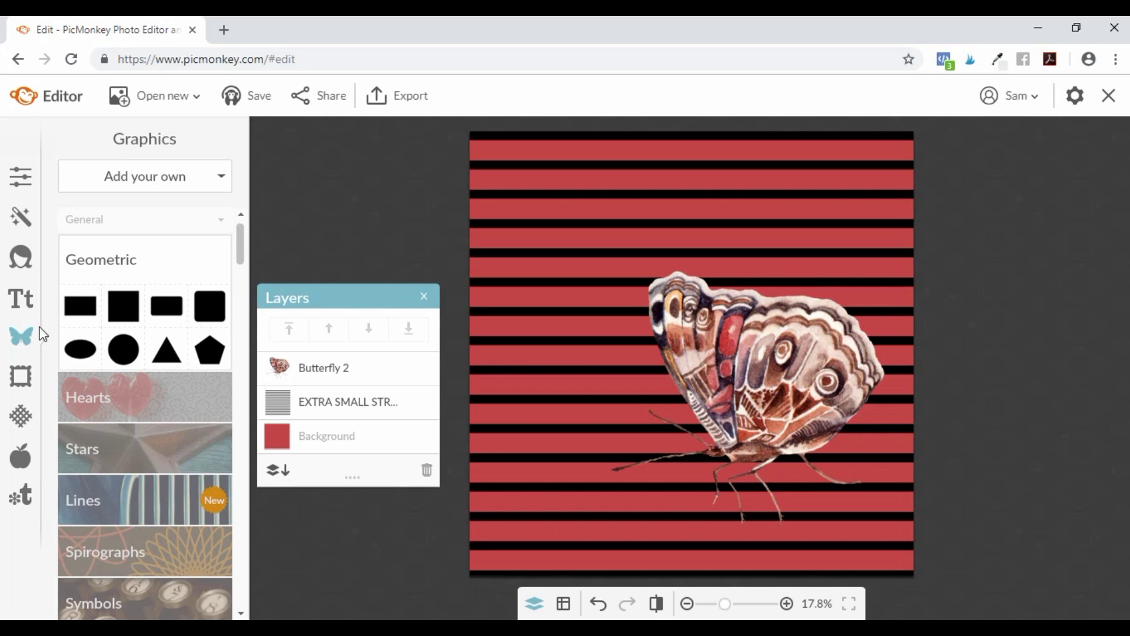
left_click(377, 406)
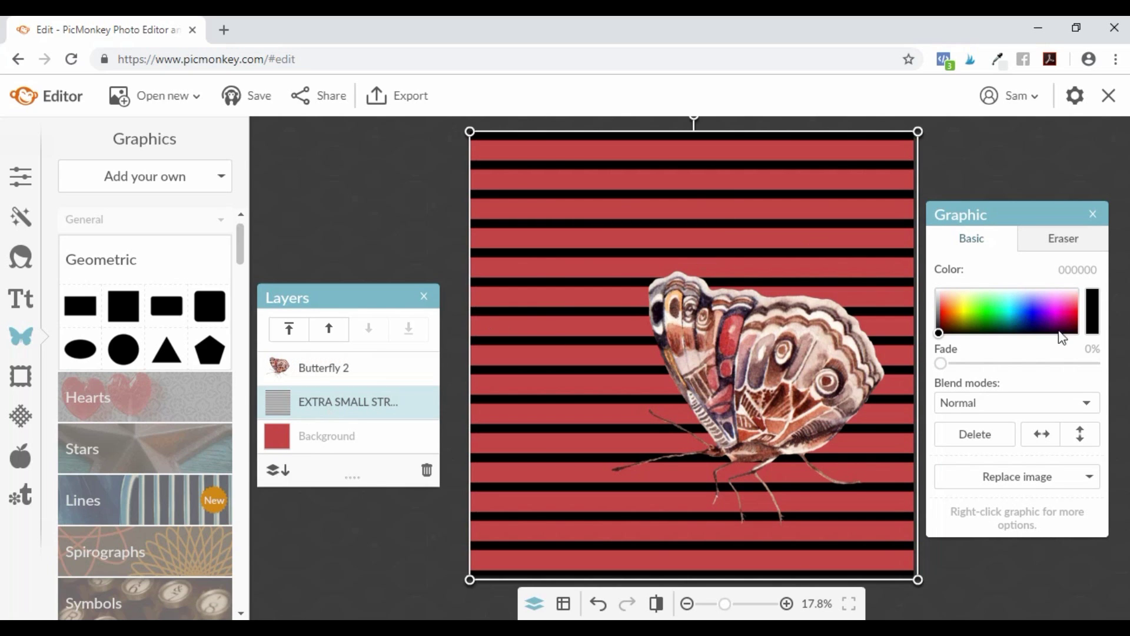
left_click(1096, 309)
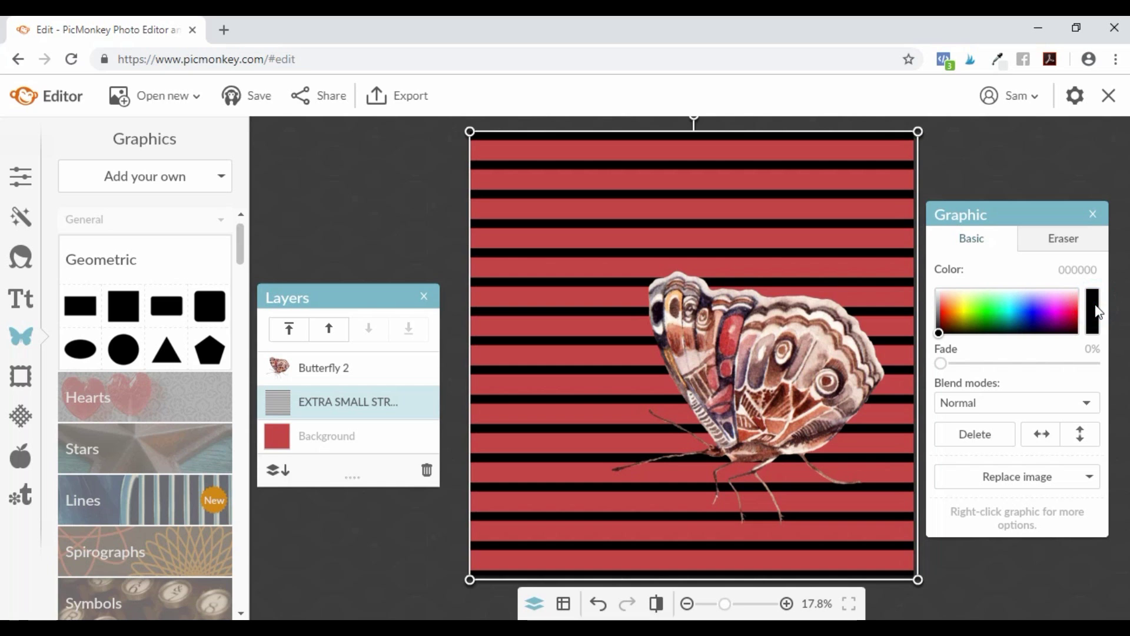
left_click(995, 176)
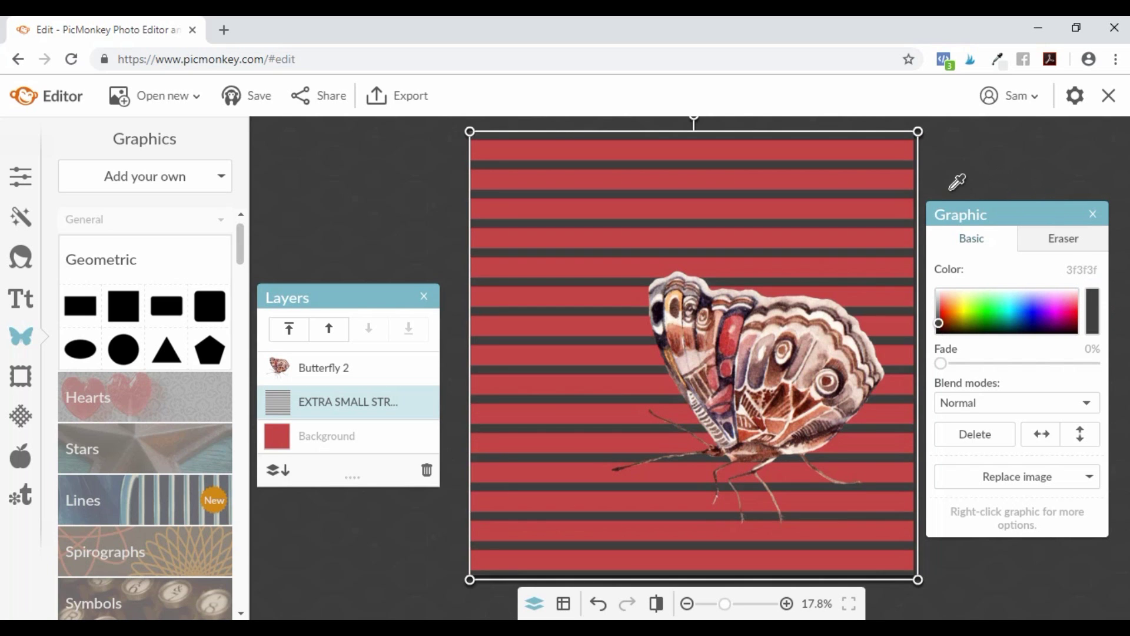
left_click(781, 332)
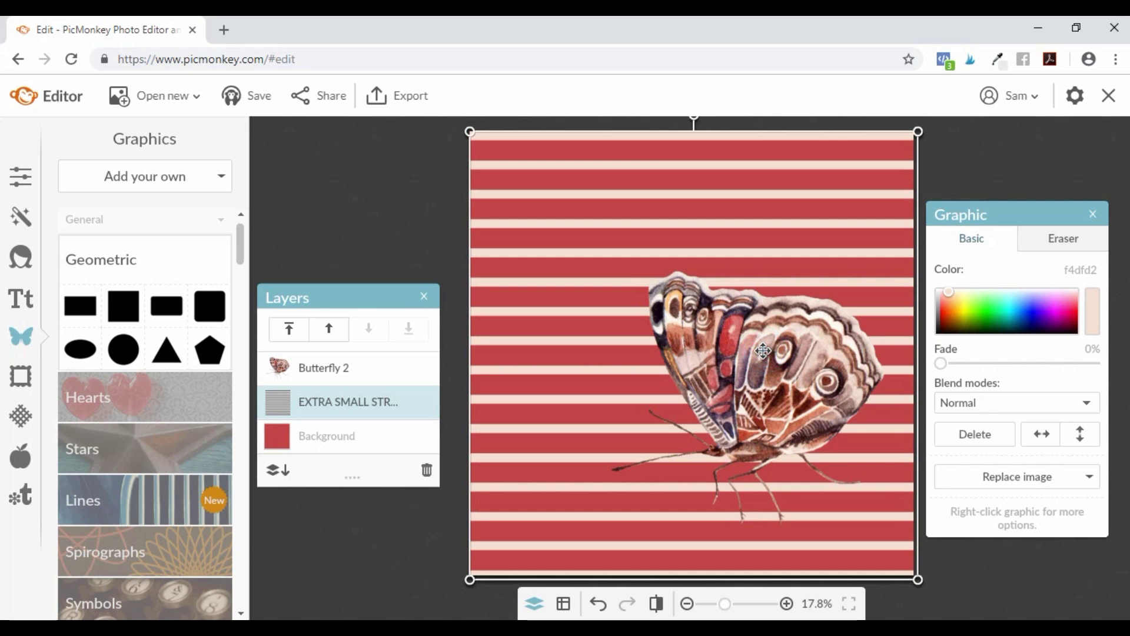
left_click(328, 191)
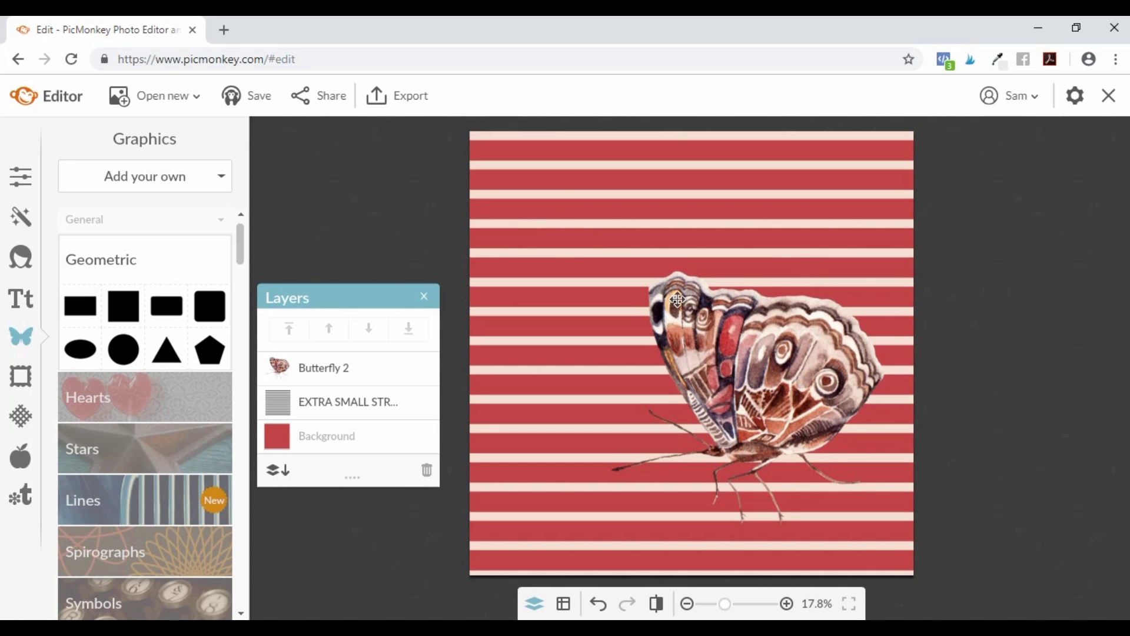
left_click(827, 412)
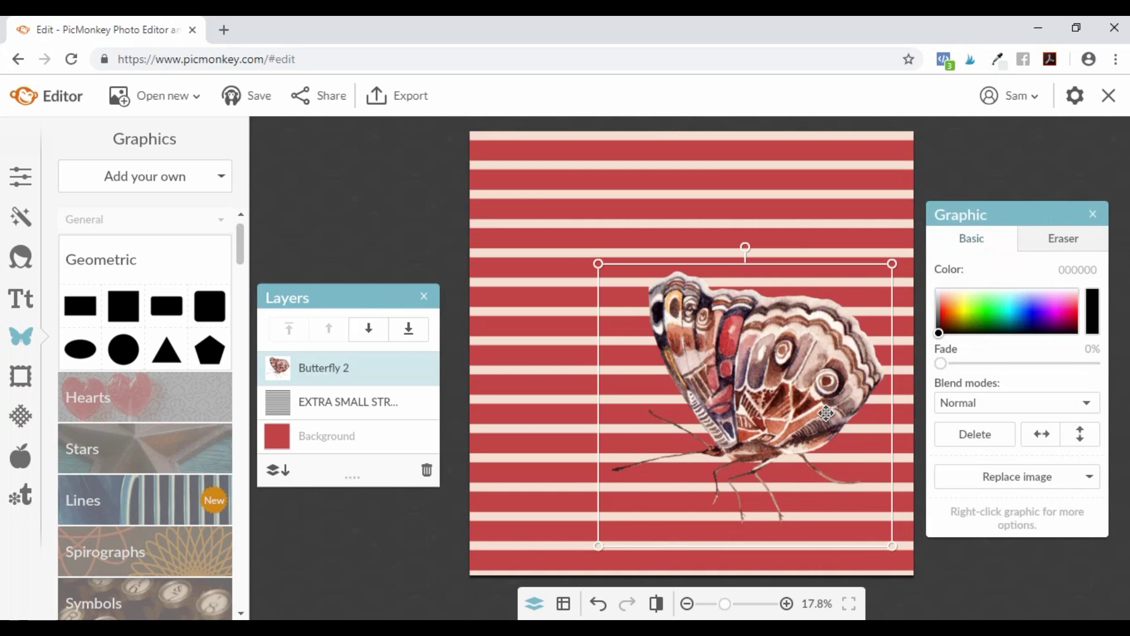
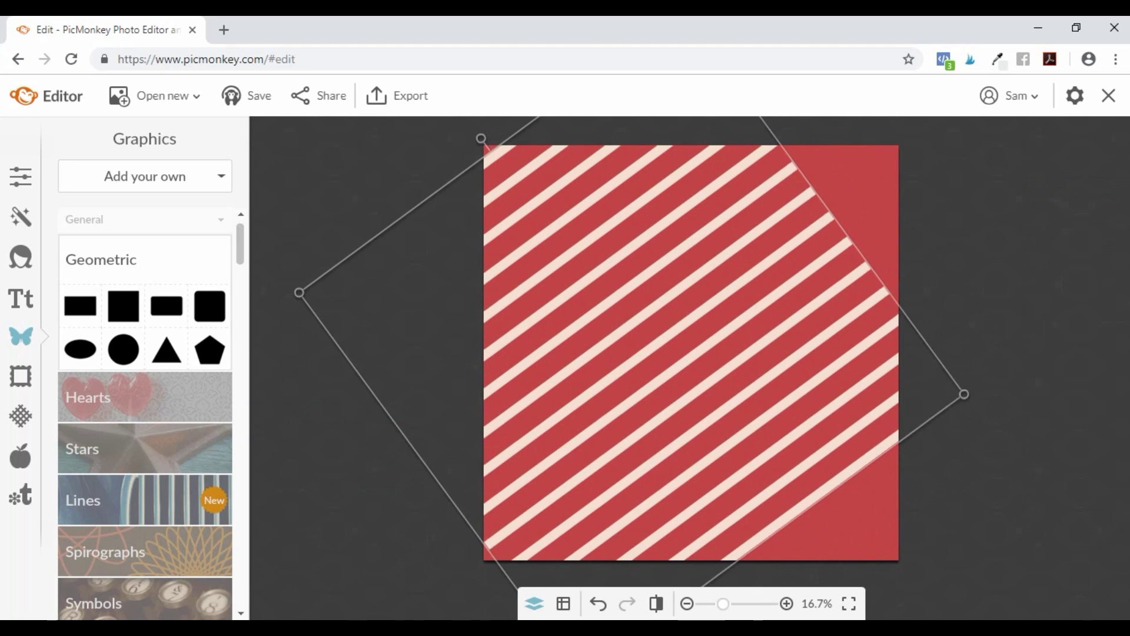
Enlarge and shift the diagonal stripes until they cover the whole canvas, and flatten them into the background
left_click_drag(1001, 447, 1053, 469)
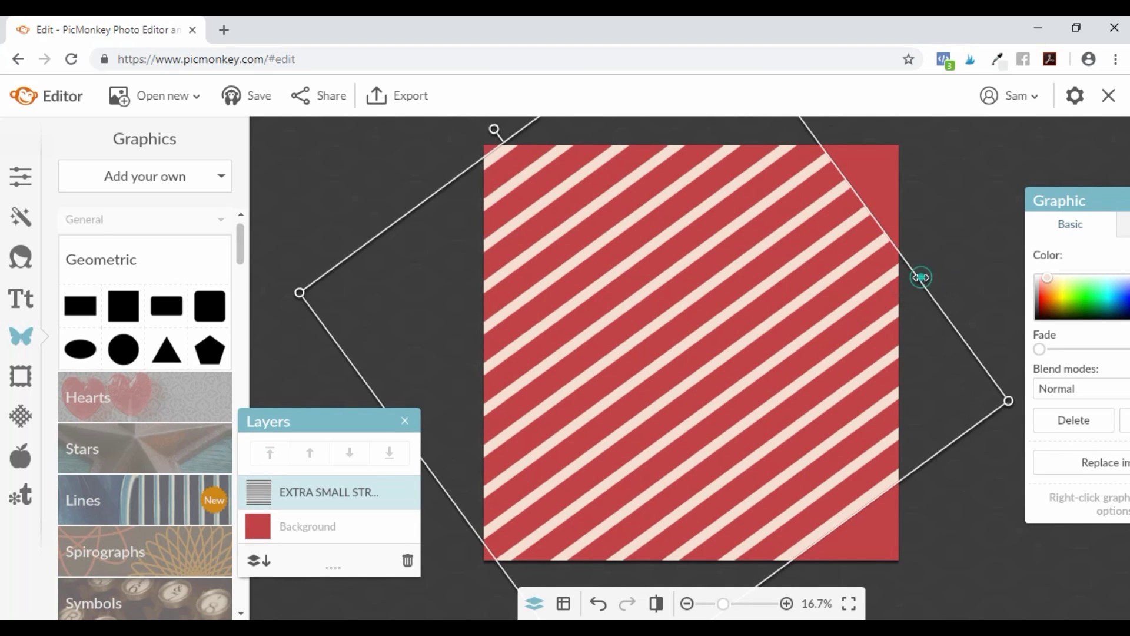
left_click_drag(922, 277, 1007, 241)
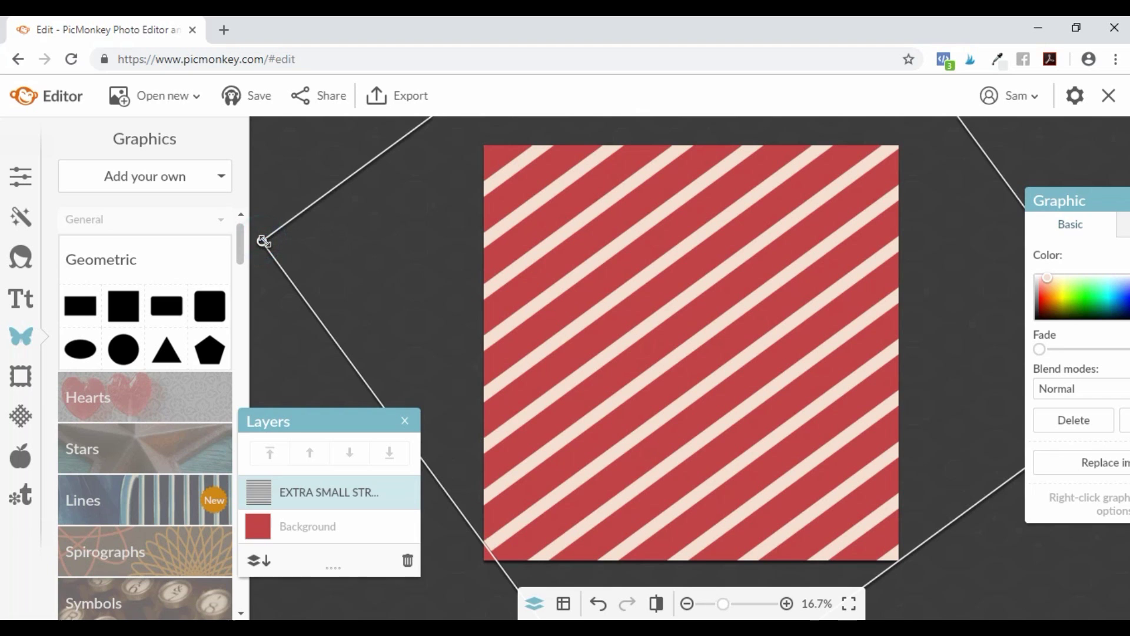
left_click_drag(263, 241, 282, 255)
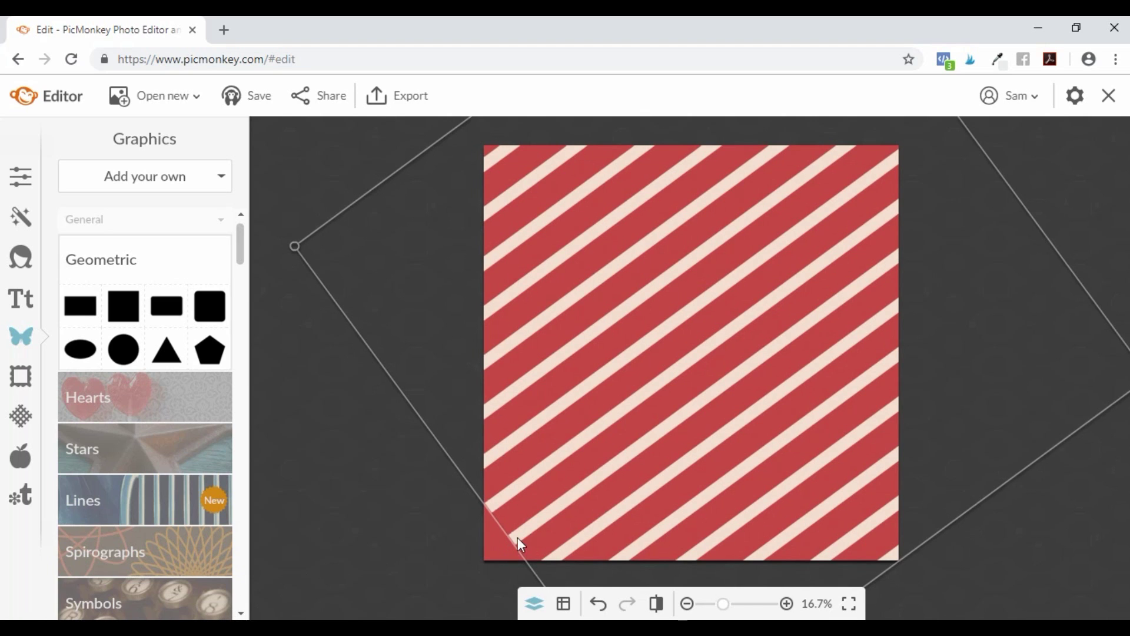
left_click_drag(510, 536, 457, 532)
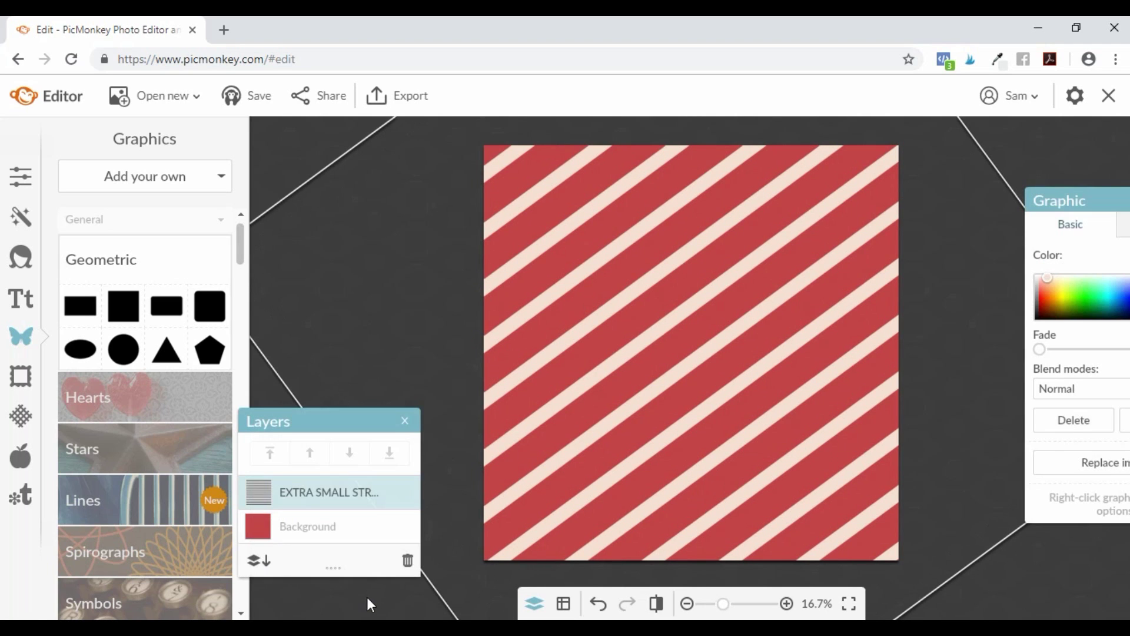
left_click(290, 146)
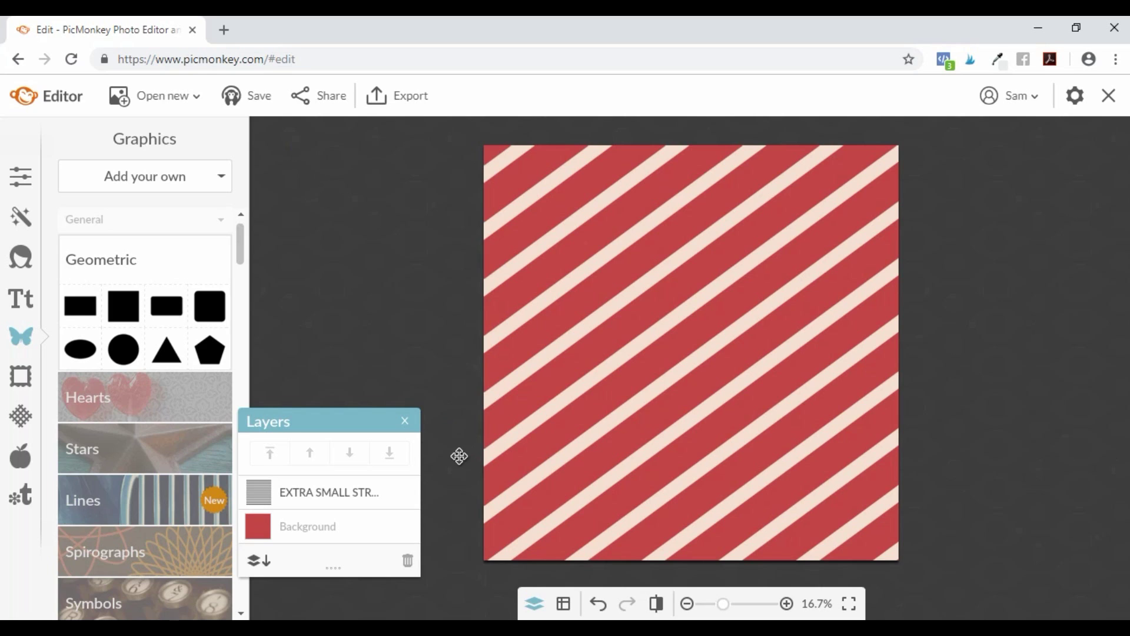
left_click(254, 563)
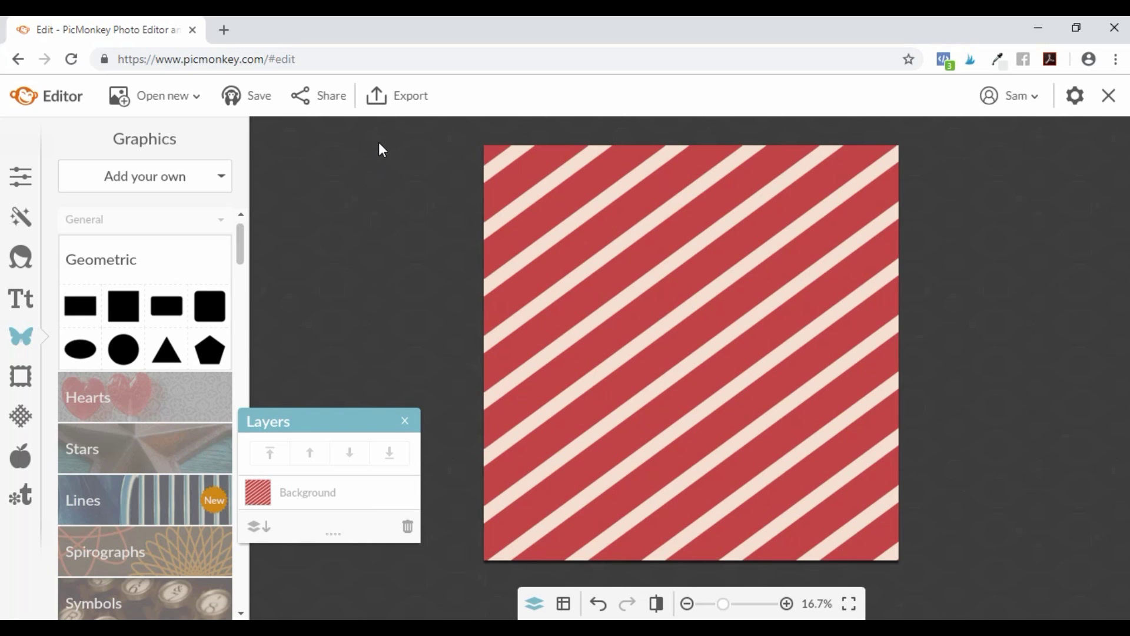
Export the 3000 × 3000 px wallpaper at Pierce quality as a .jpg named buttertfly to the Desktop
left_click(413, 98)
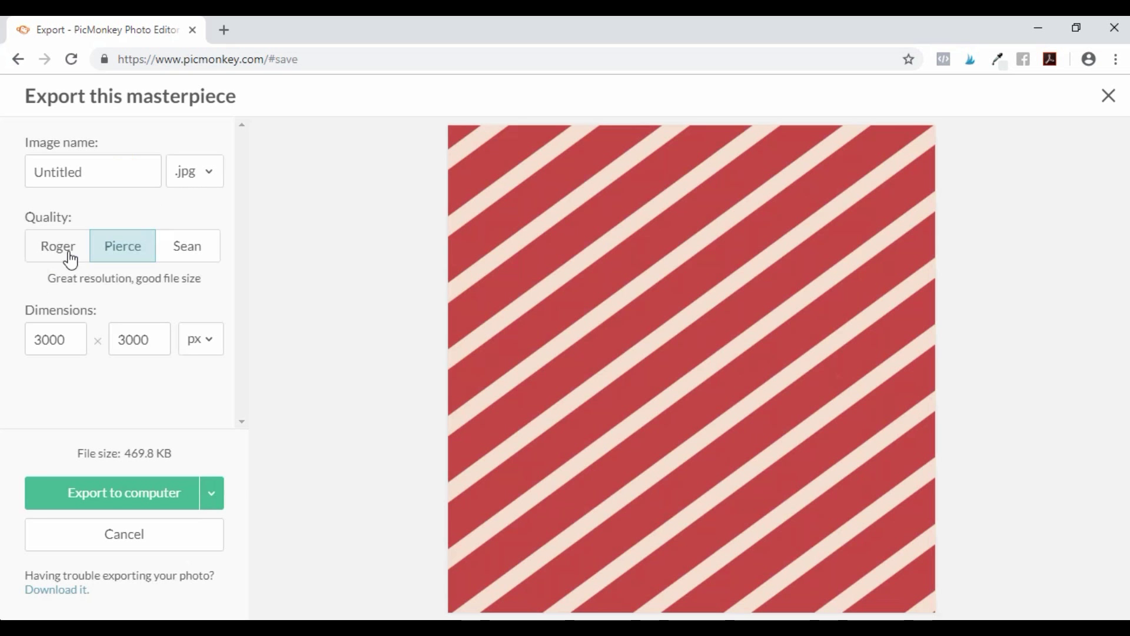
left_click(94, 177)
left_click_drag(96, 177, 20, 172)
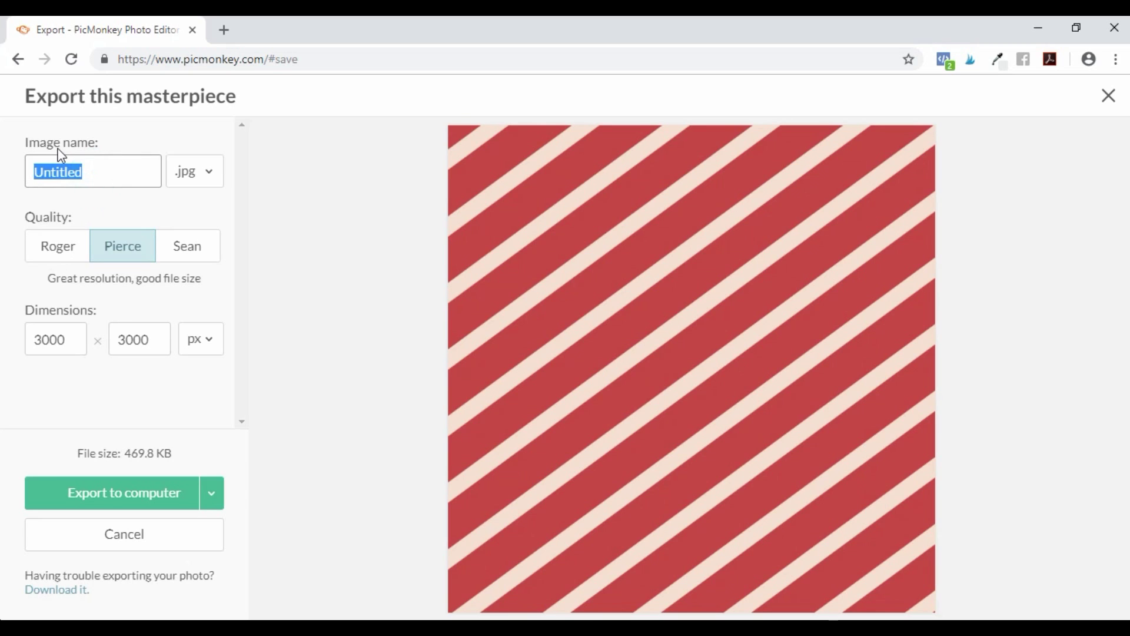
type("buttertfly")
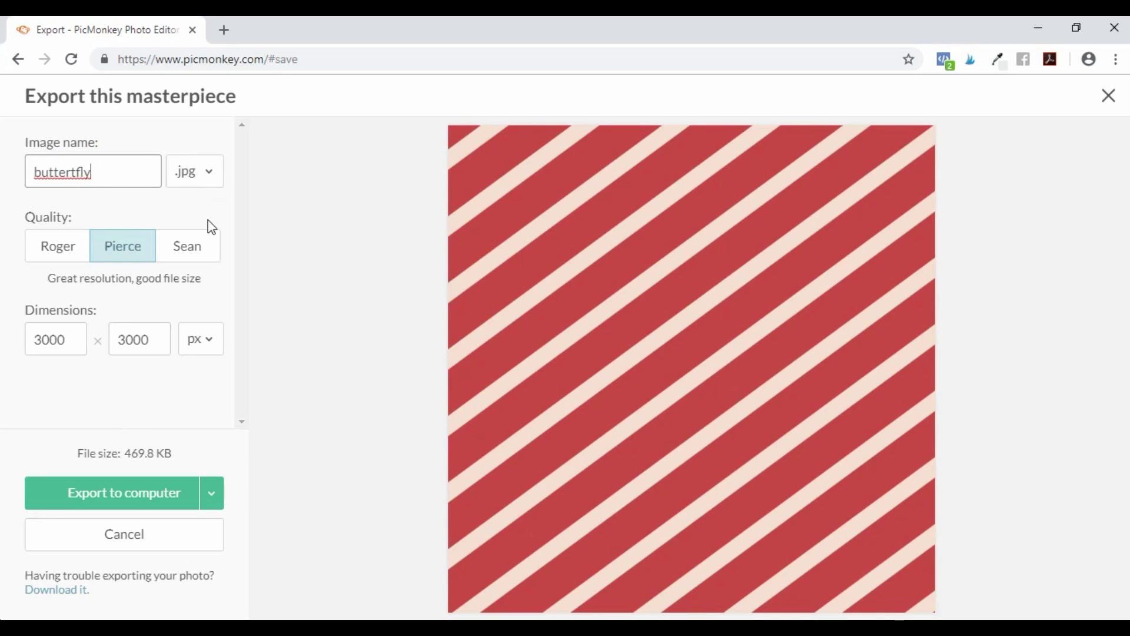
left_click(115, 493)
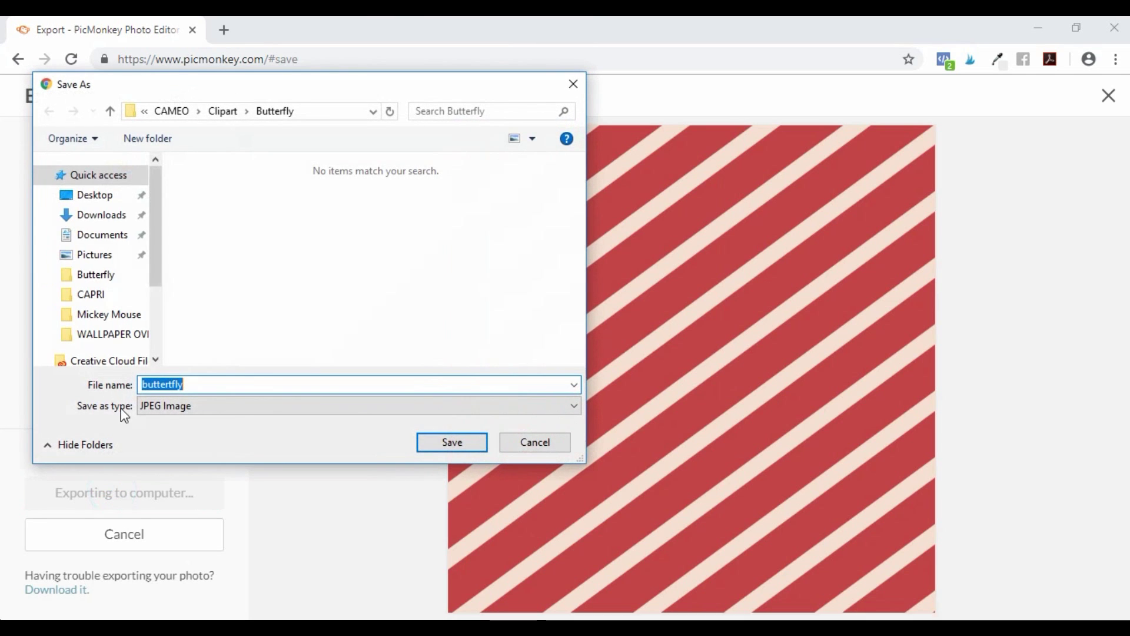
left_click(97, 195)
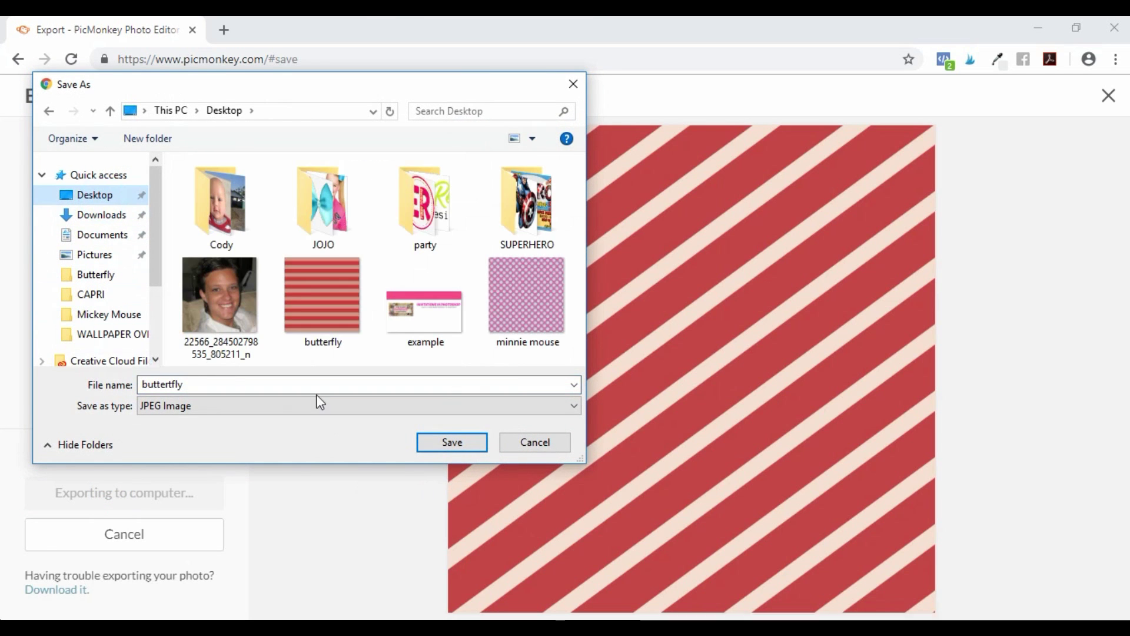
left_click(447, 433)
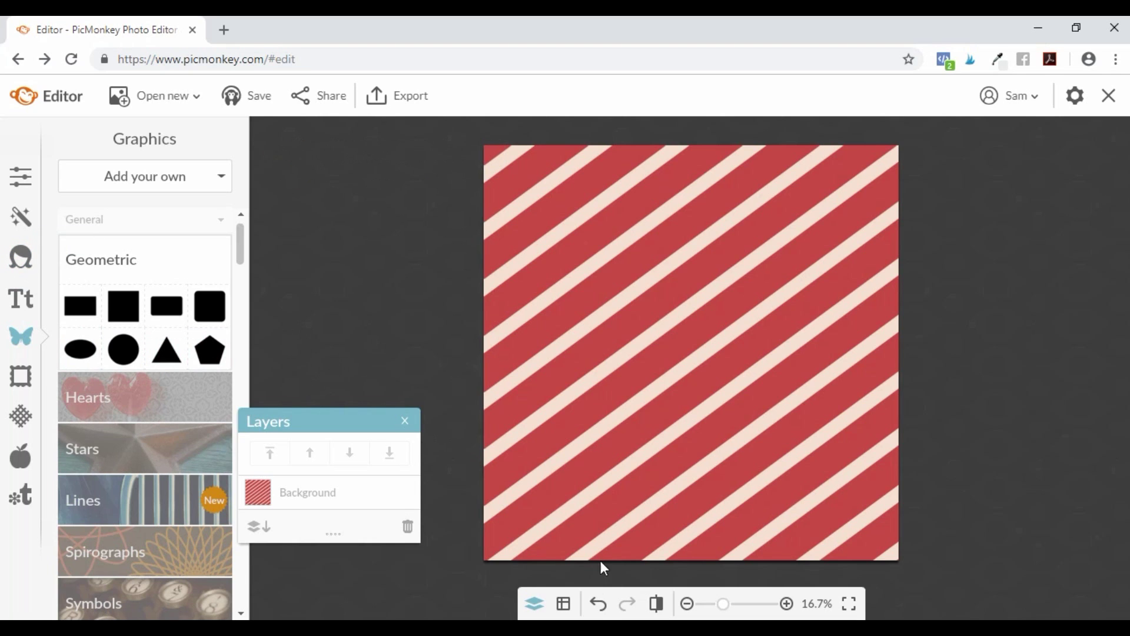
Undo the flattening and delete the diagonal stripes layer from the red canvas
left_click(598, 606)
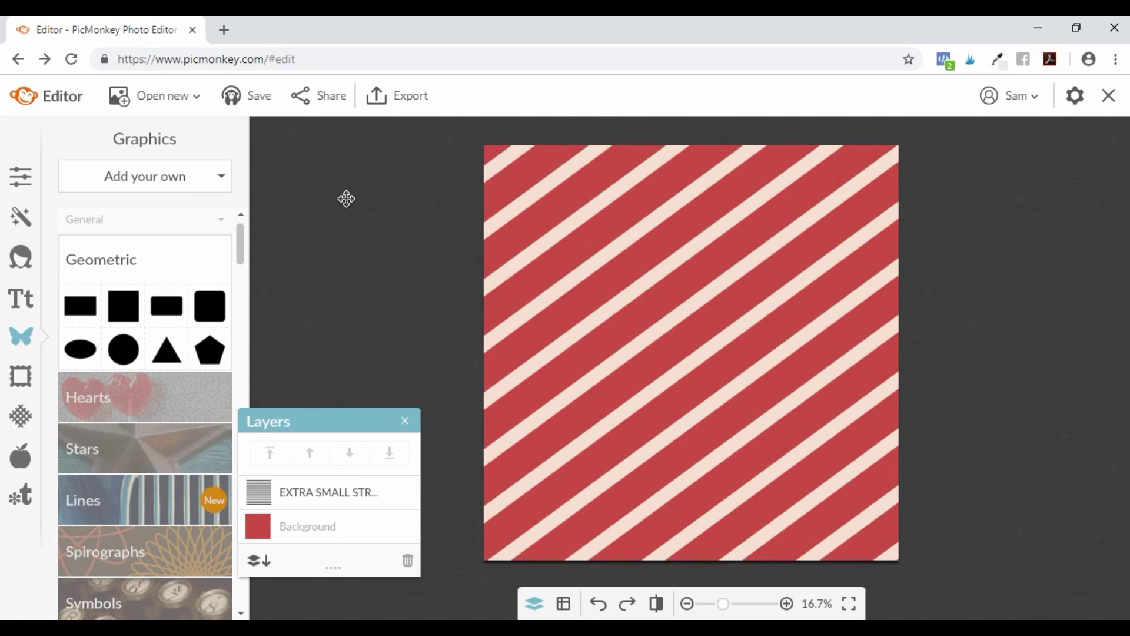
left_click(335, 272)
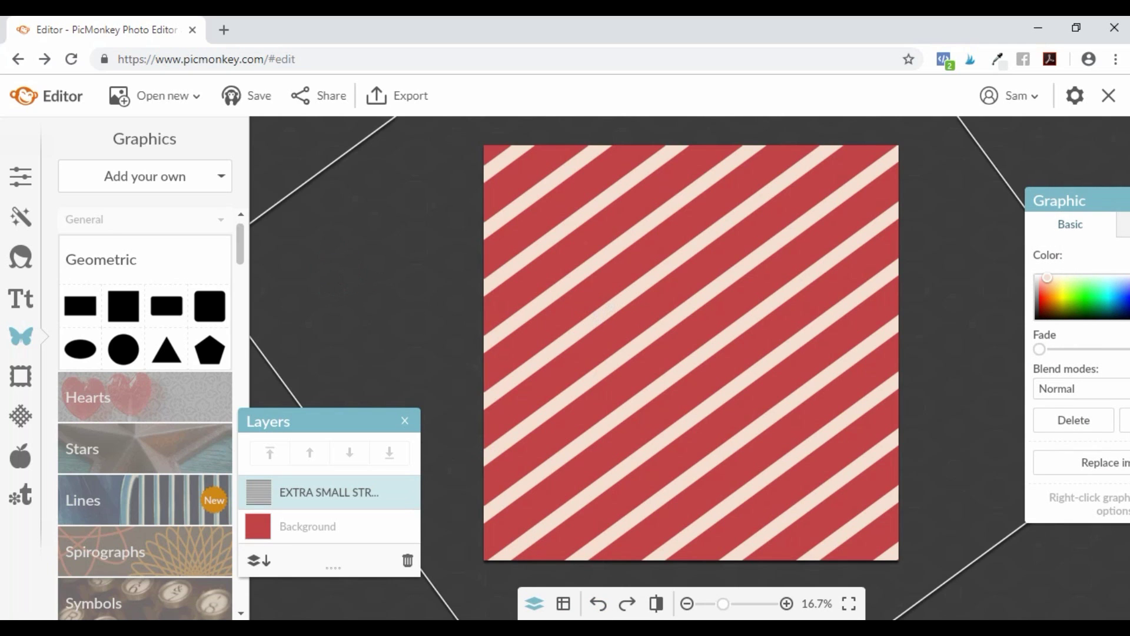
left_click(408, 560)
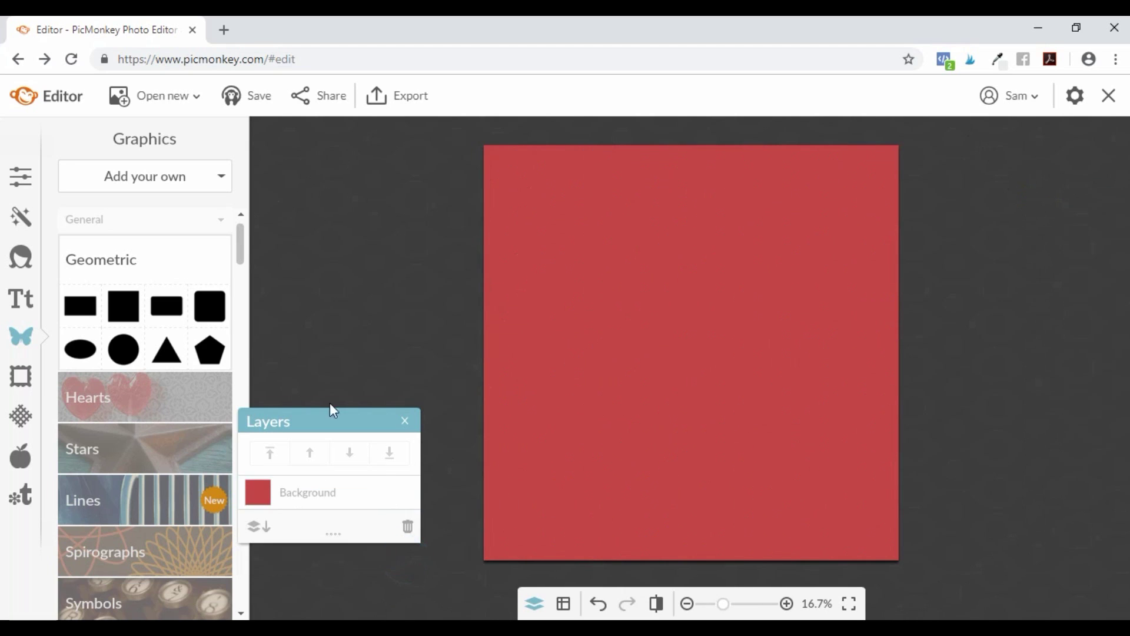
Apply the white canvas color ffffff and hide the list of layers
left_click(20, 177)
left_click(157, 284)
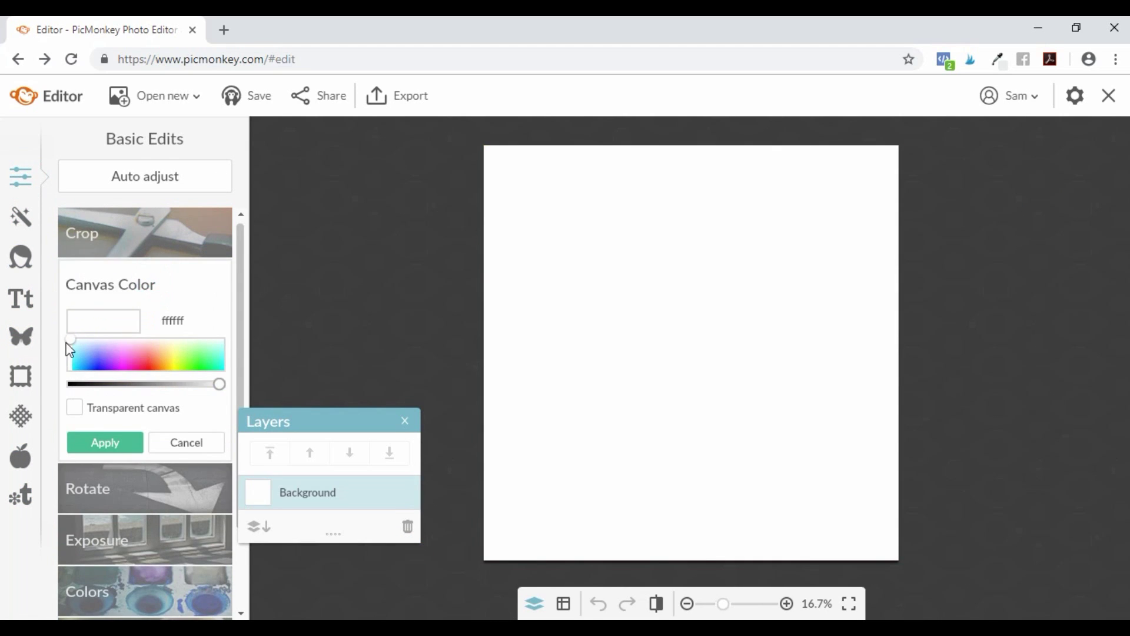
left_click(103, 444)
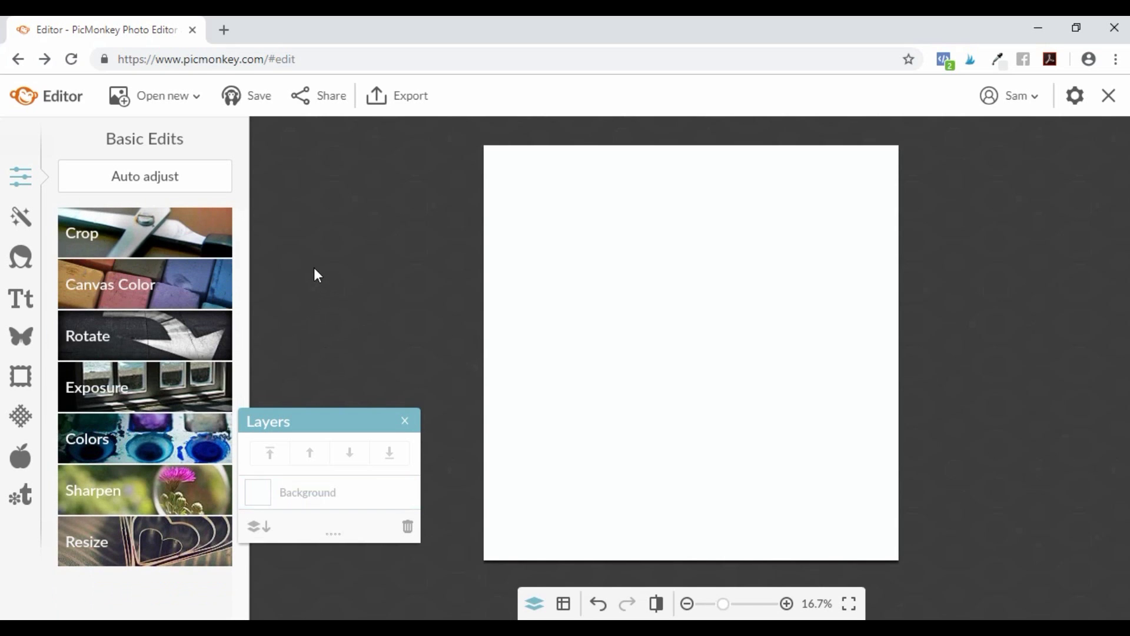
left_click(404, 421)
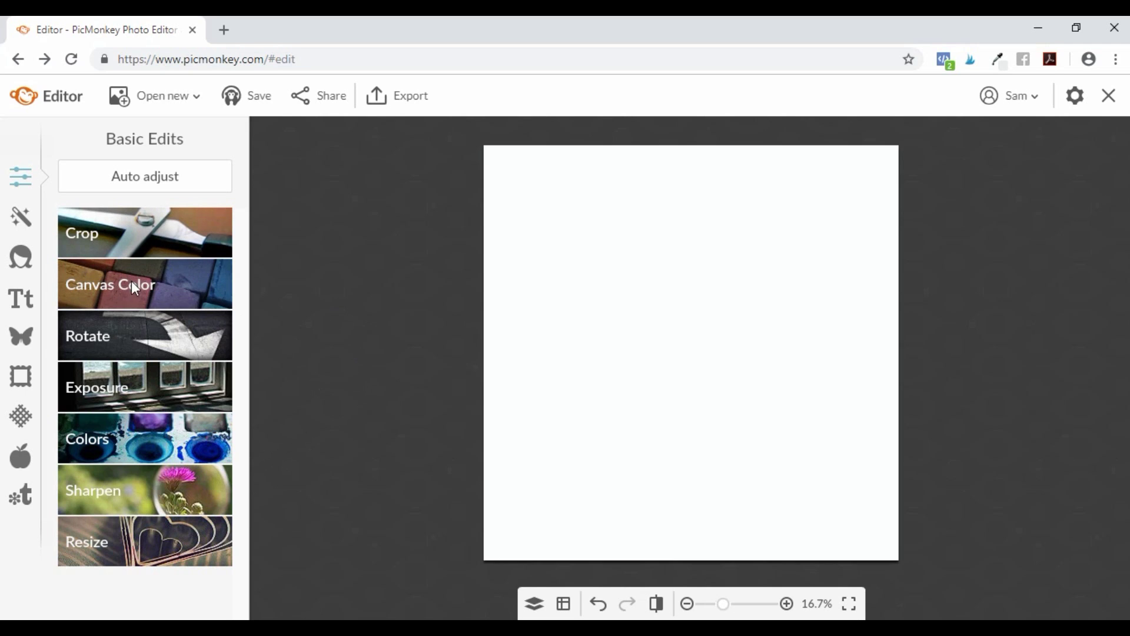
Add a geometric rectangle and stretch it on all sides until it covers the entire white canvas
left_click(23, 336)
left_click(82, 306)
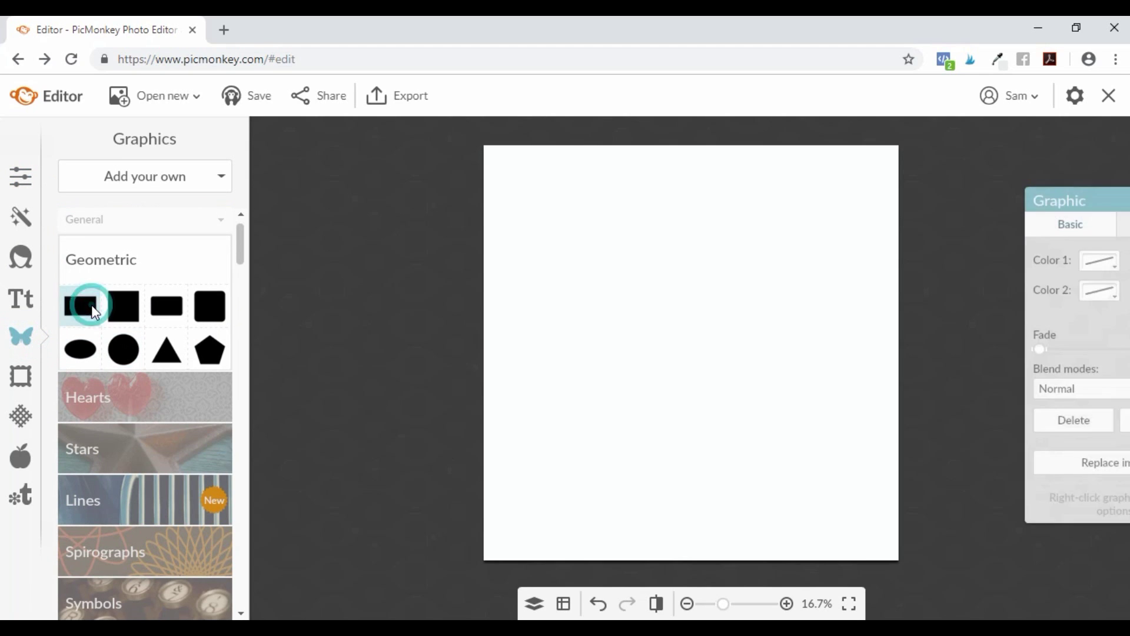
left_click_drag(647, 324, 465, 128)
left_click_drag(729, 260, 918, 263)
left_click_drag(798, 369, 758, 588)
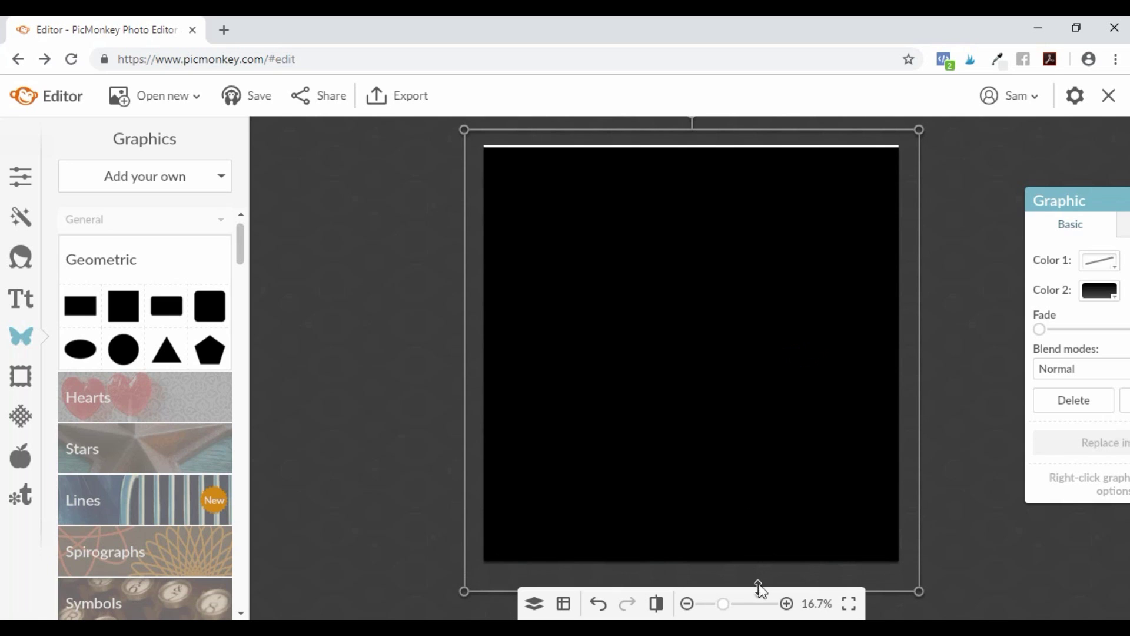
left_click_drag(722, 126, 718, 119)
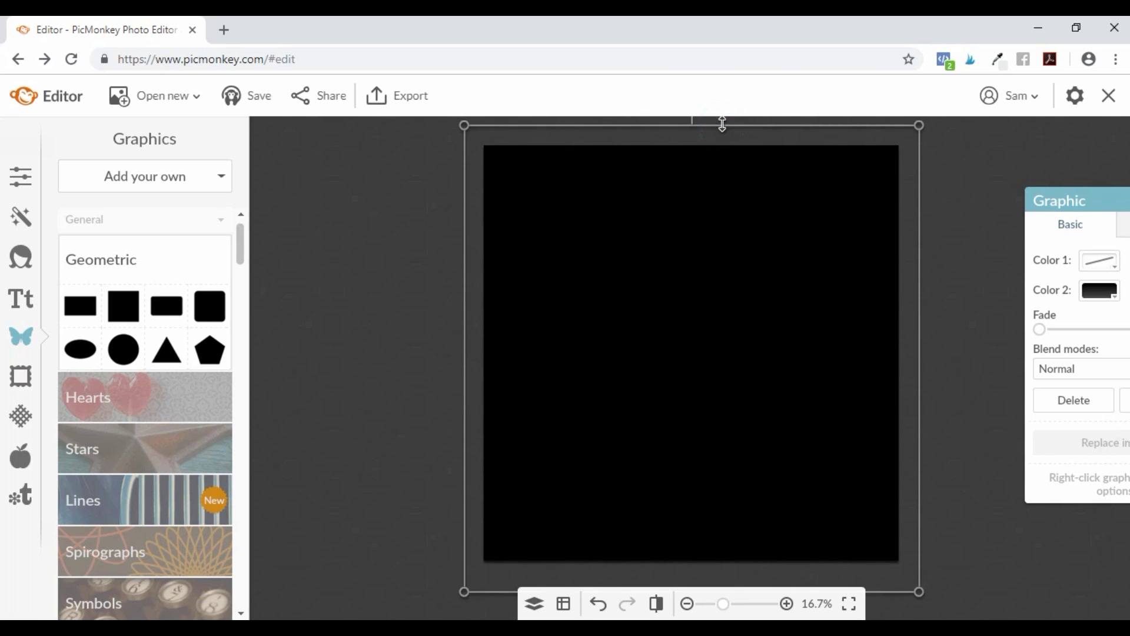
Add the baby Minnie clipart i6szybxld2LQV from the Mickey Mouse folder and shrink it toward the canvas's lower right
left_click(368, 245)
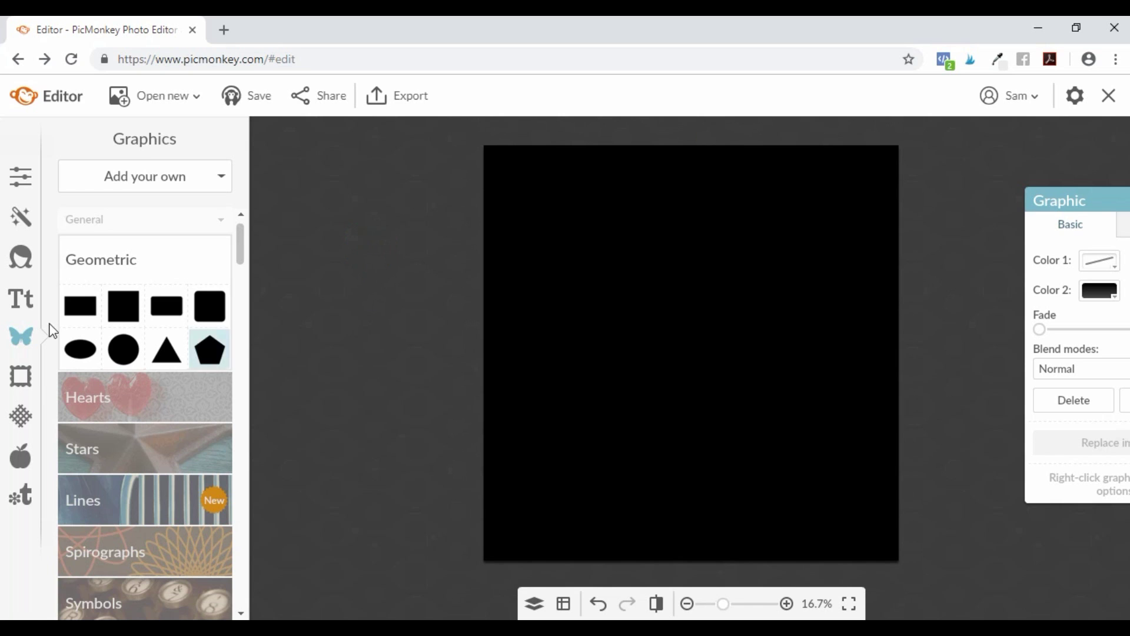
left_click(140, 177)
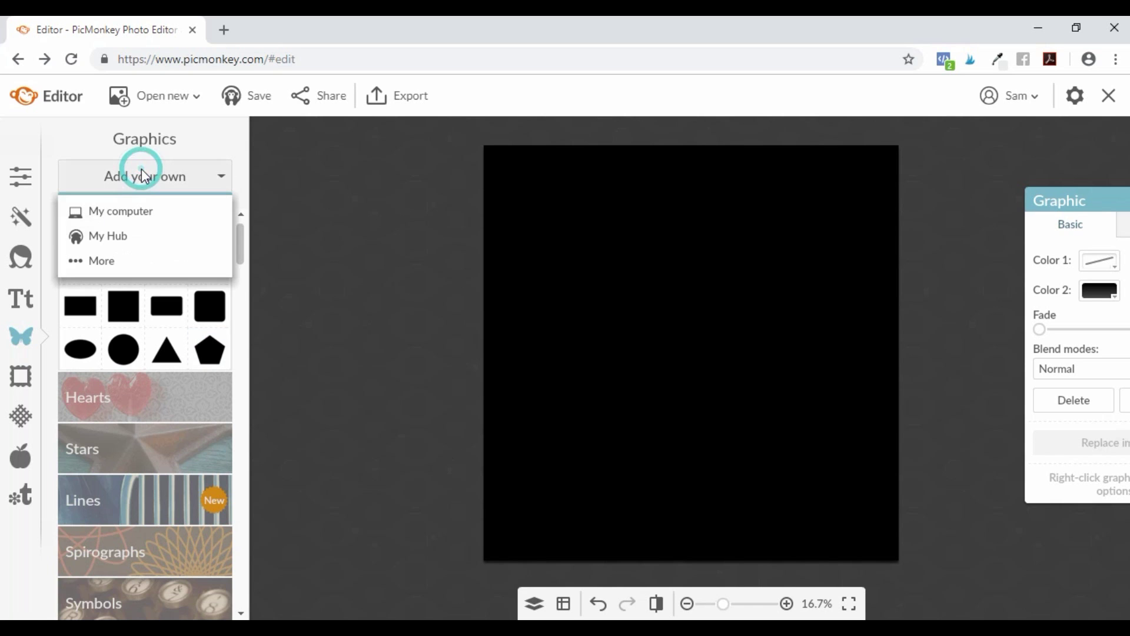
left_click(133, 214)
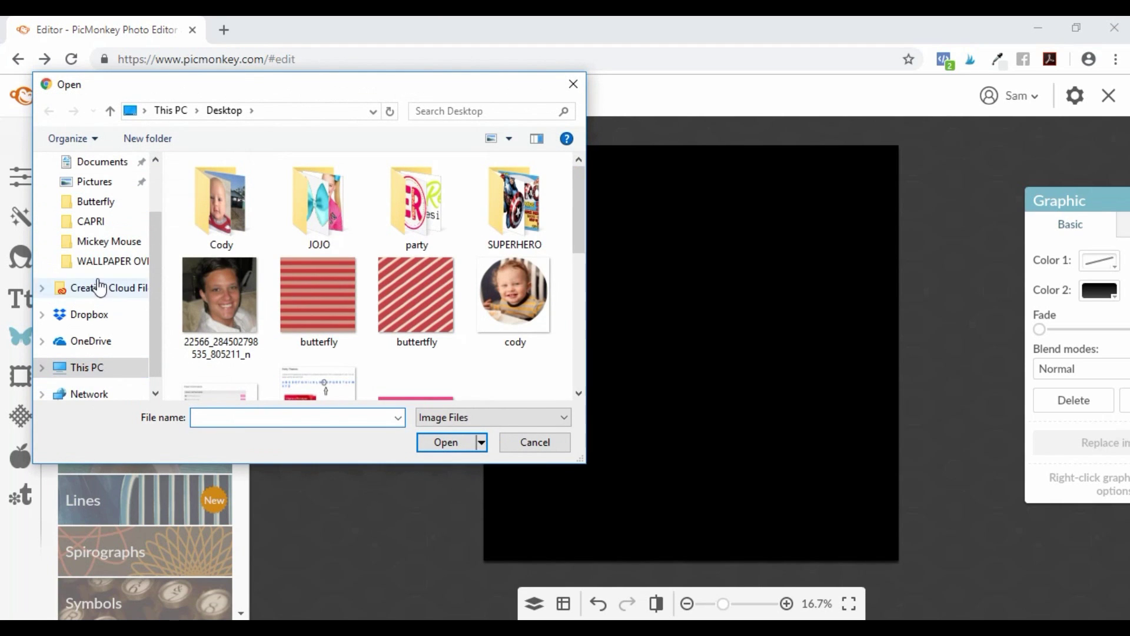
left_click(111, 242)
scroll(429, 295, "down", 3)
scroll(438, 303, "down", 10)
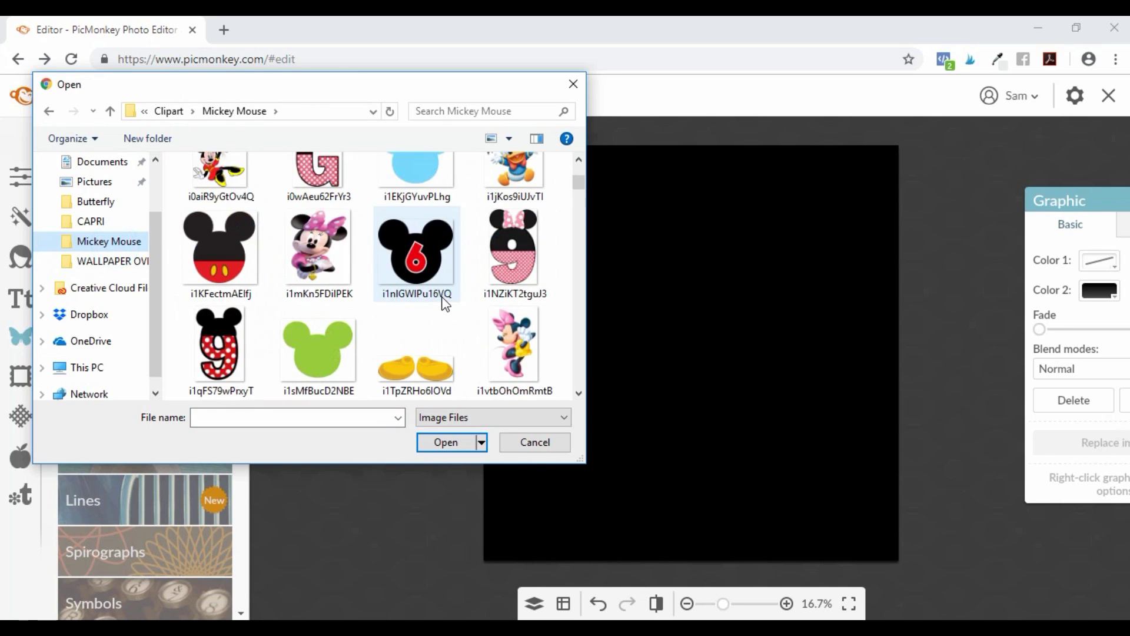
scroll(444, 301, "down", 8)
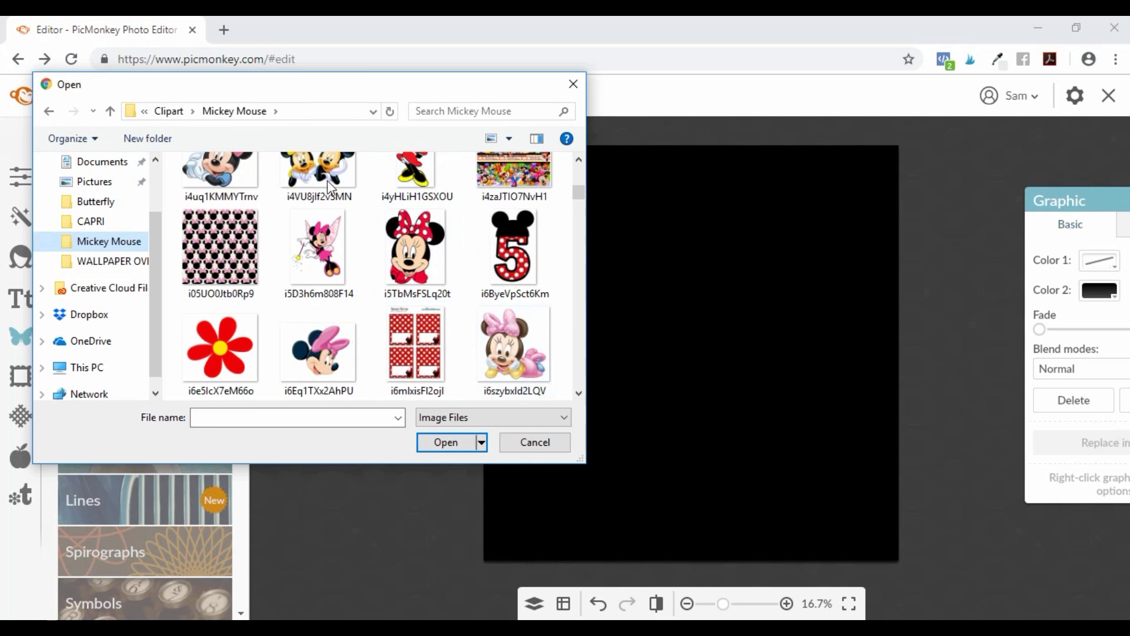
double_click(506, 348)
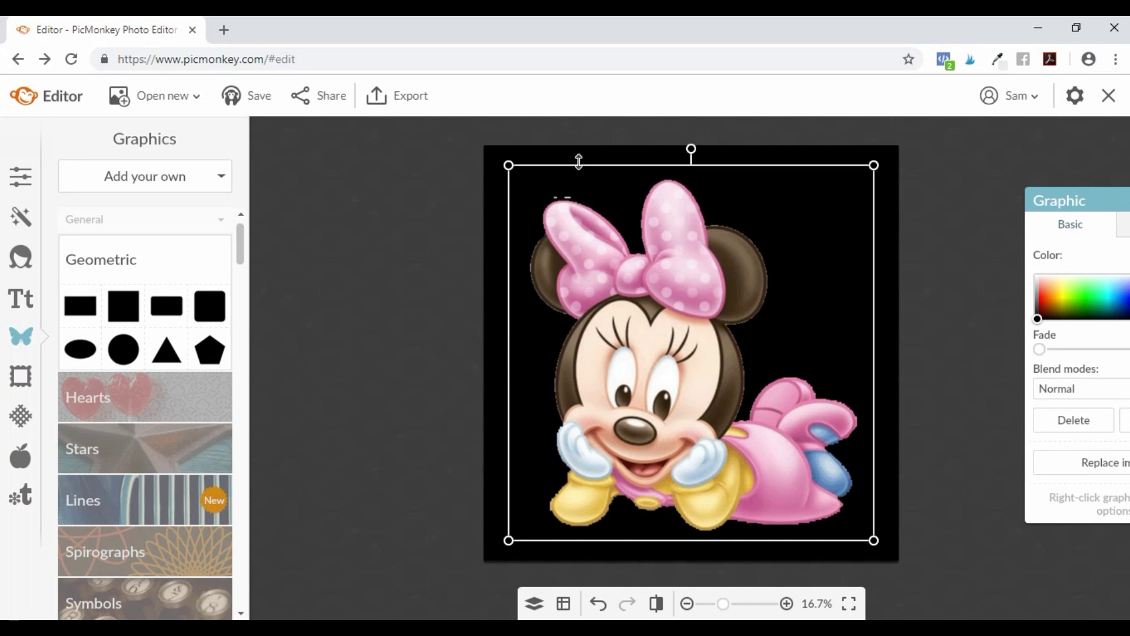
left_click_drag(508, 166, 610, 263)
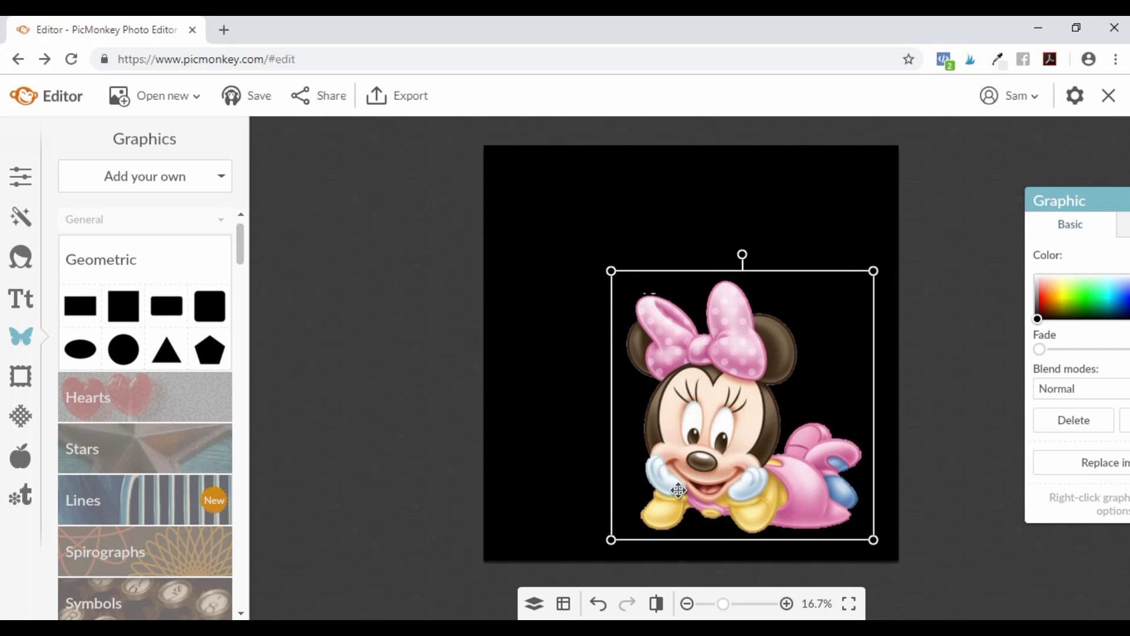
left_click(361, 288)
Show the list of layers and recolor the canvas-covering rectangle with a dark pink sampled from the clipart's bow
left_click(575, 225)
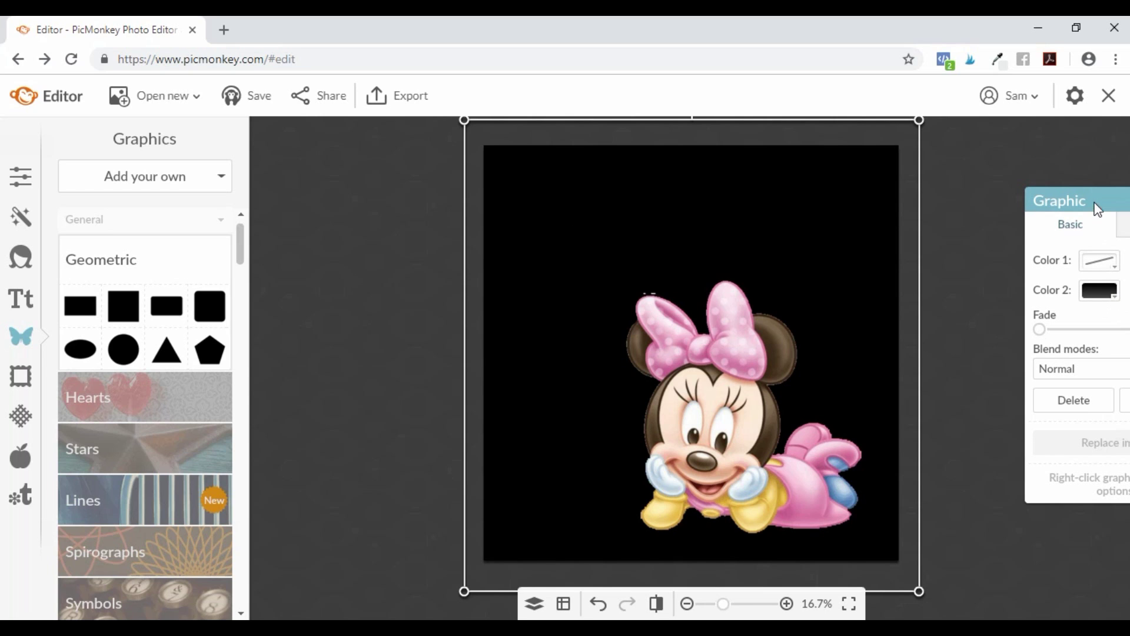
left_click_drag(1094, 202, 1019, 189)
left_click(1039, 284)
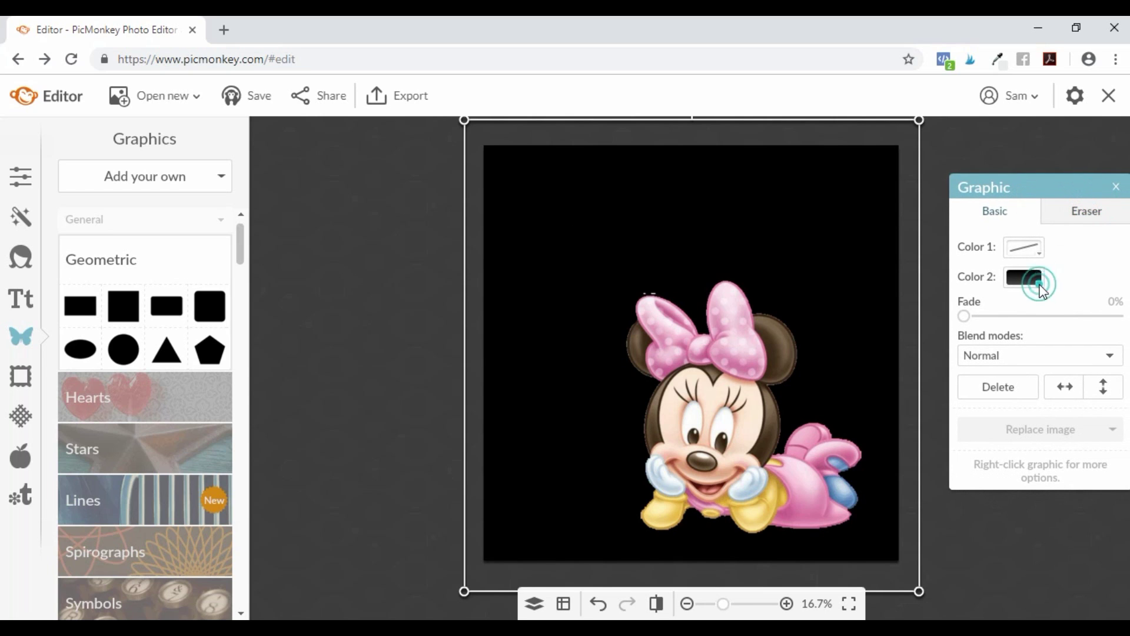
left_click(1086, 401)
left_click(538, 605)
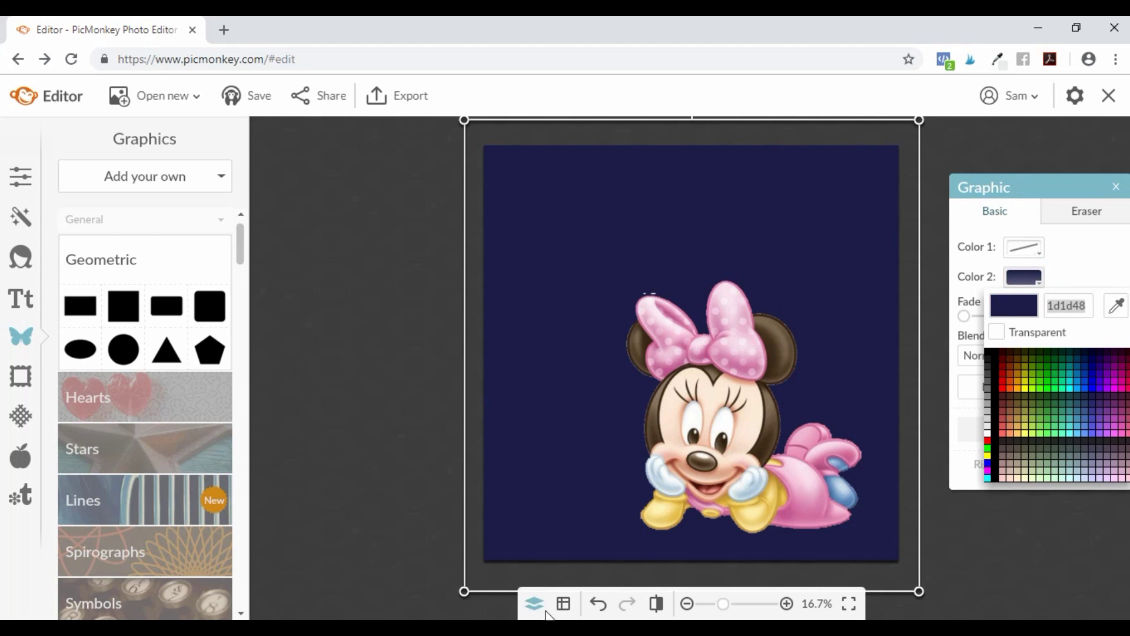
left_click_drag(346, 412, 370, 304)
left_click(1040, 278)
left_click(1117, 307)
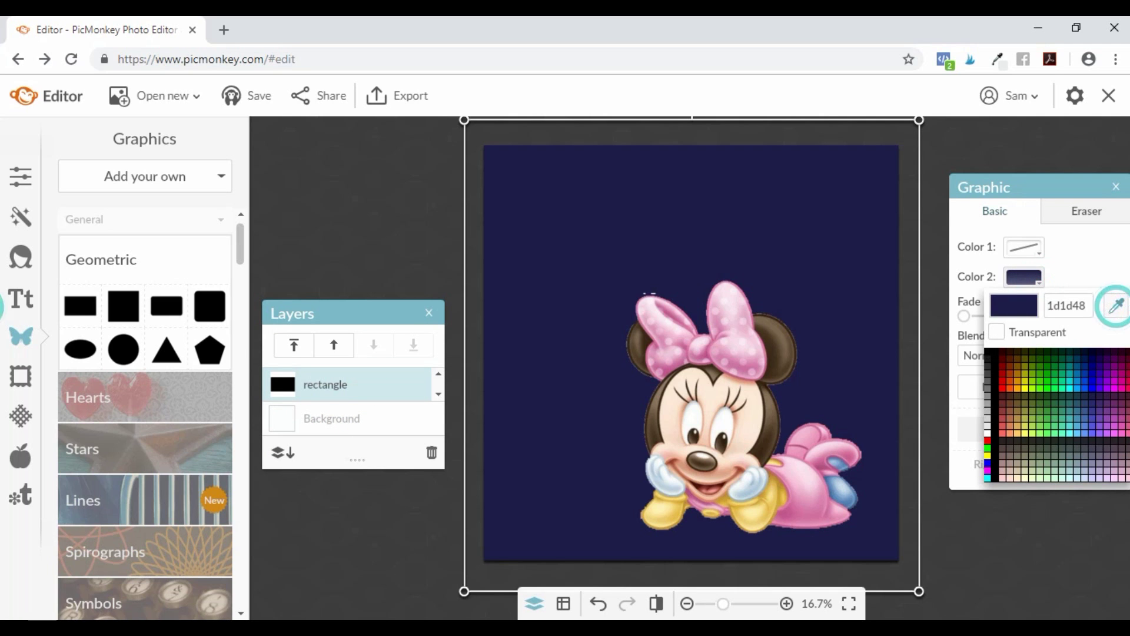
left_click(753, 367)
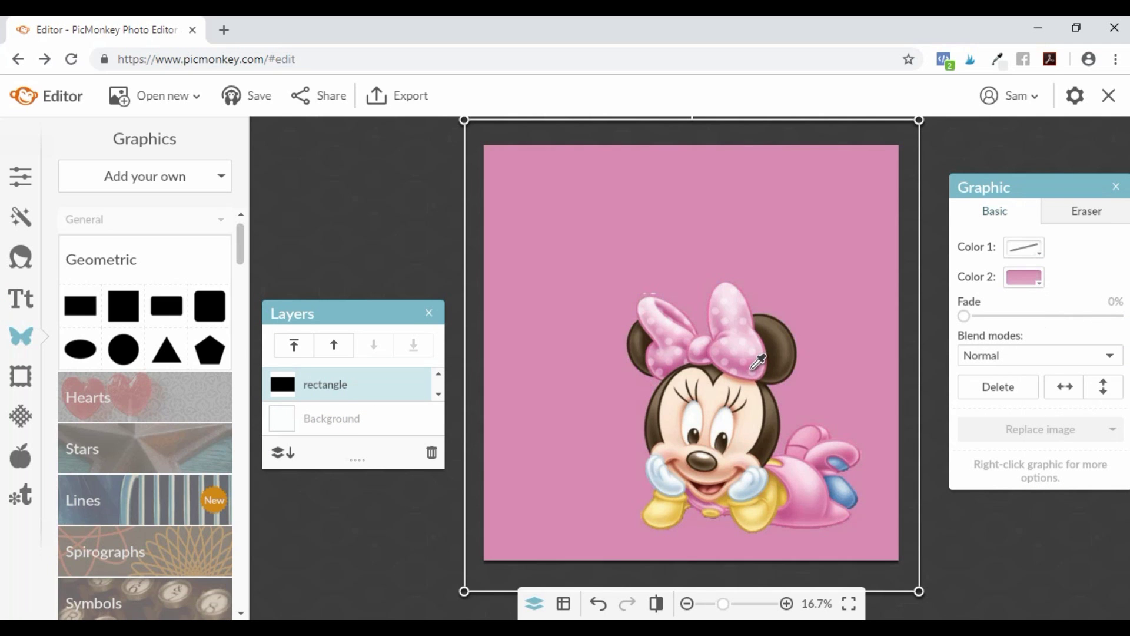
left_click(753, 368)
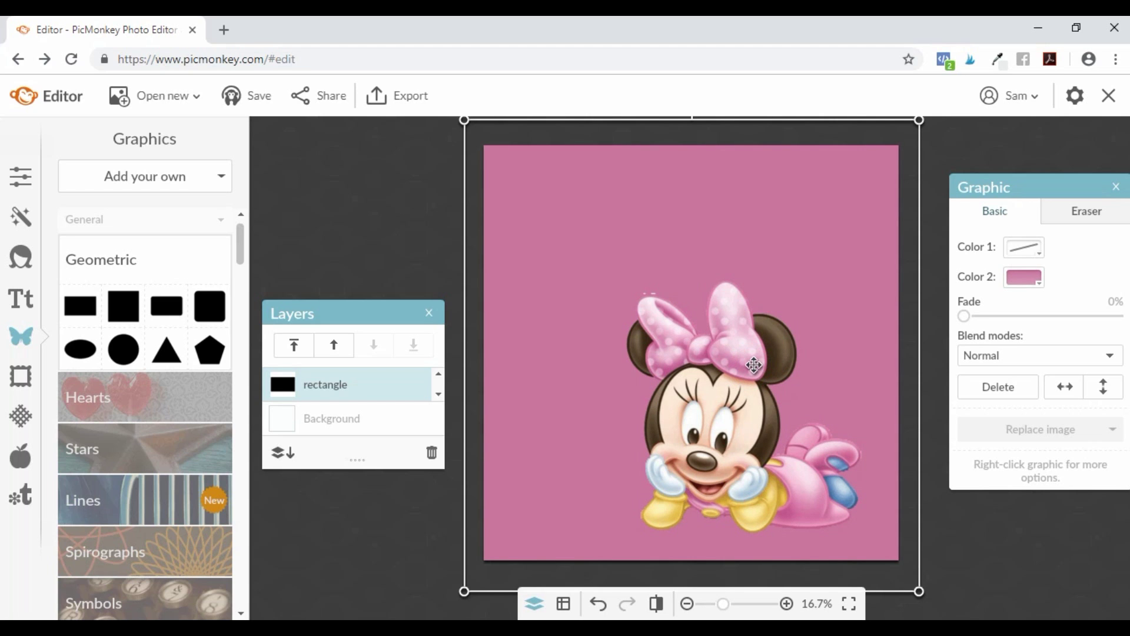
left_click(388, 194)
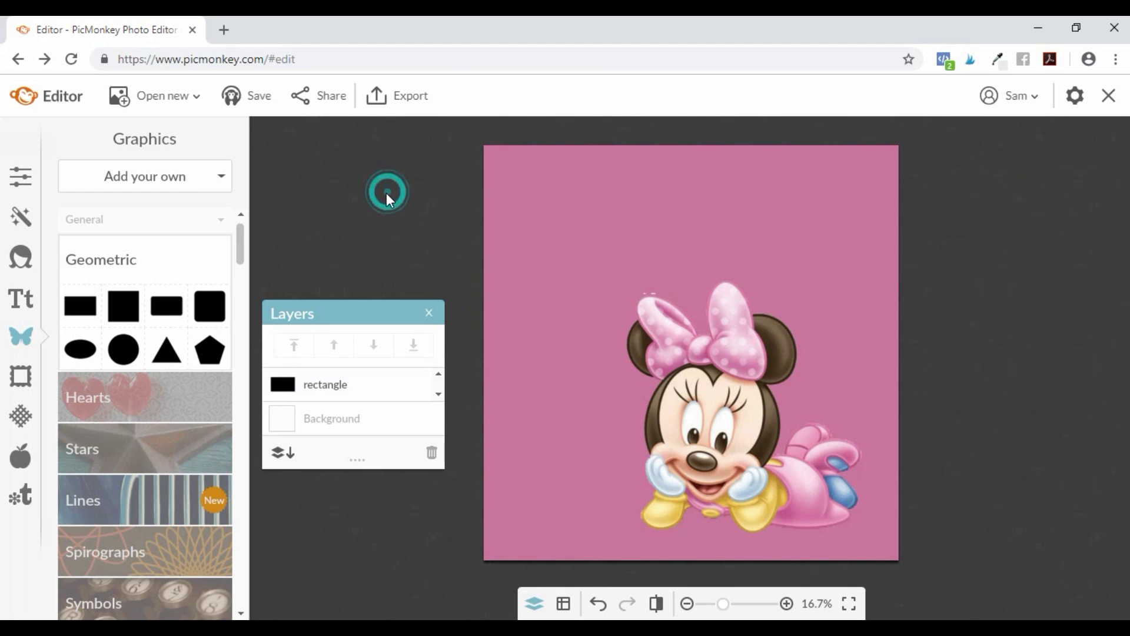
Add the POKA DOTS MEDIUM PATTERN OVERLAY image from the WALLPAPER OVERLAYS folder
left_click(168, 173)
left_click(144, 216)
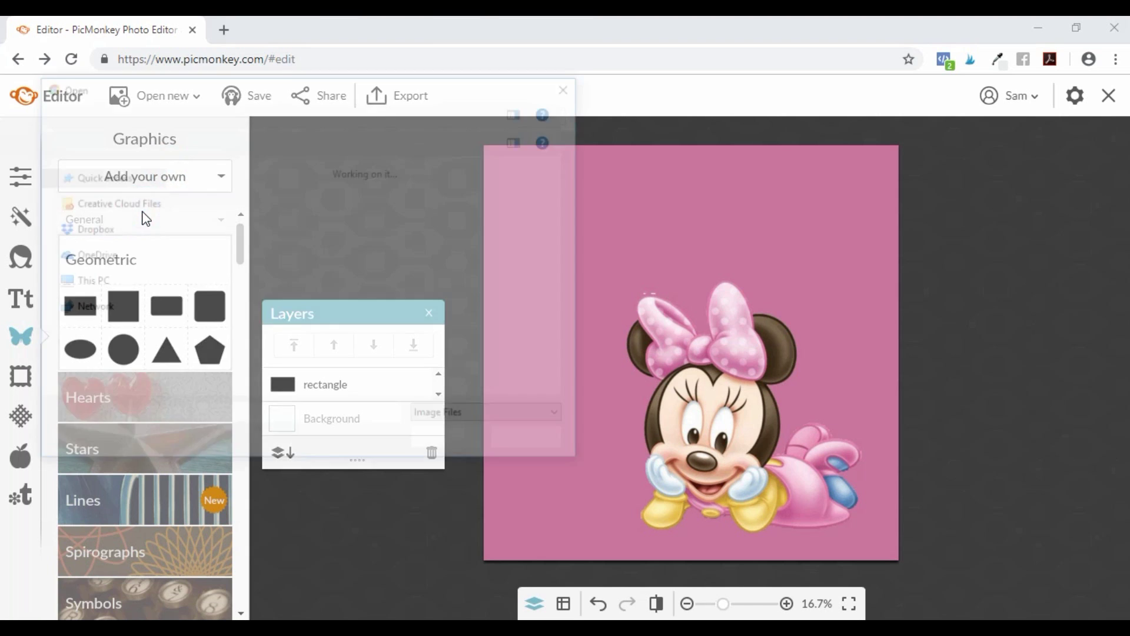
left_click(112, 334)
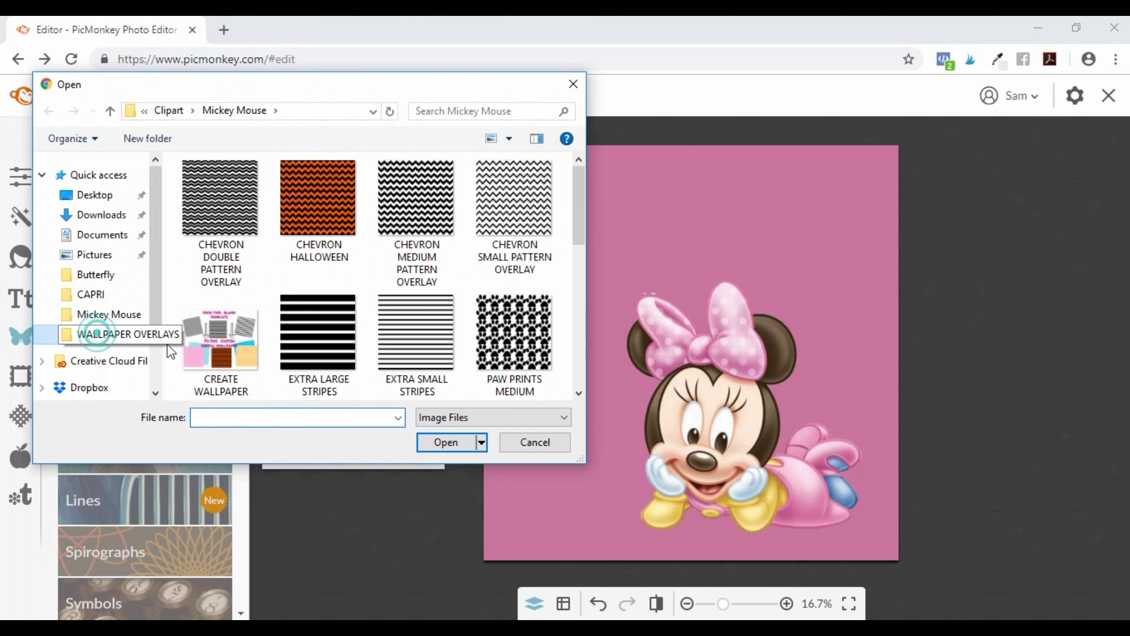
scroll(459, 309, "down", 5)
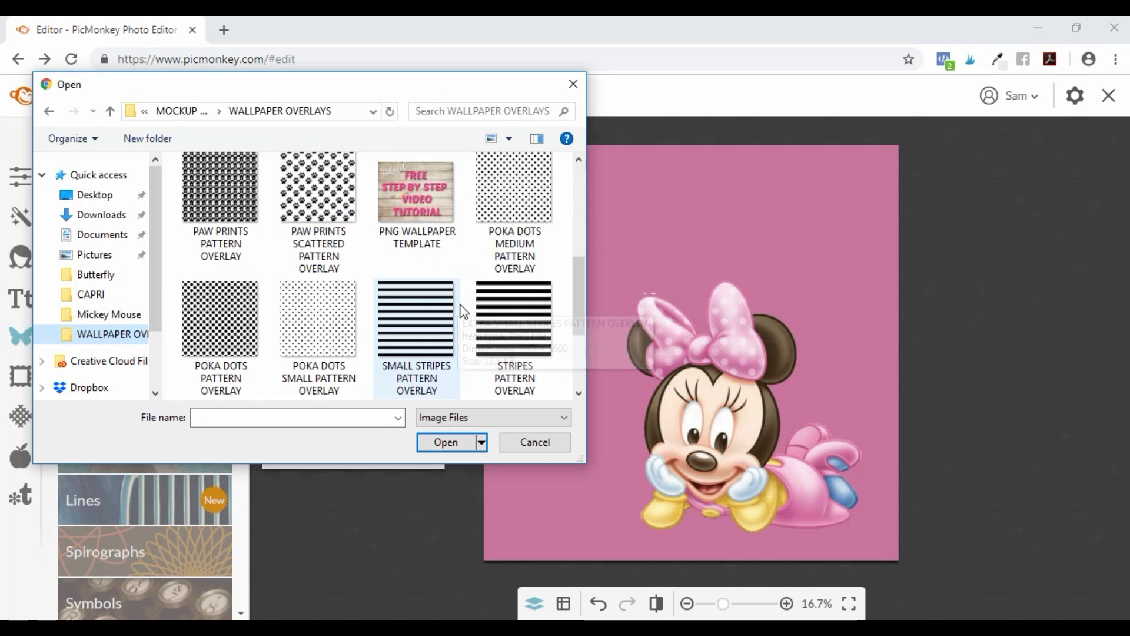
double_click(521, 210)
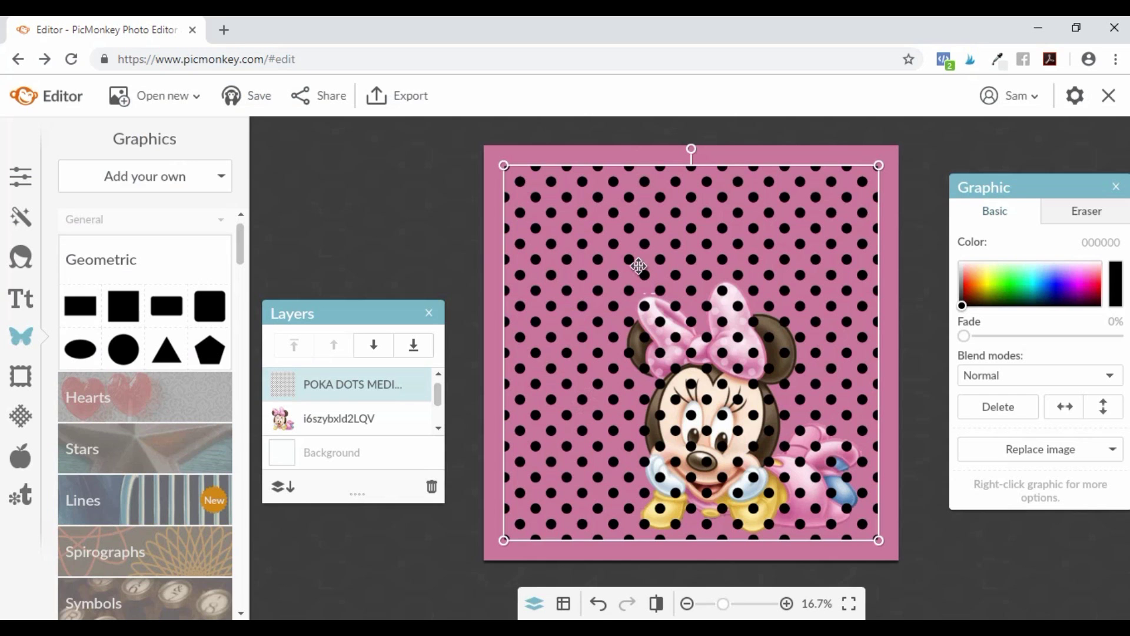
Enlarge the polka dot overlay to cover the whole canvas and move its layer between the Minnie clipart and the rectangle
left_click_drag(504, 165, 487, 145)
left_click_drag(486, 145, 483, 143)
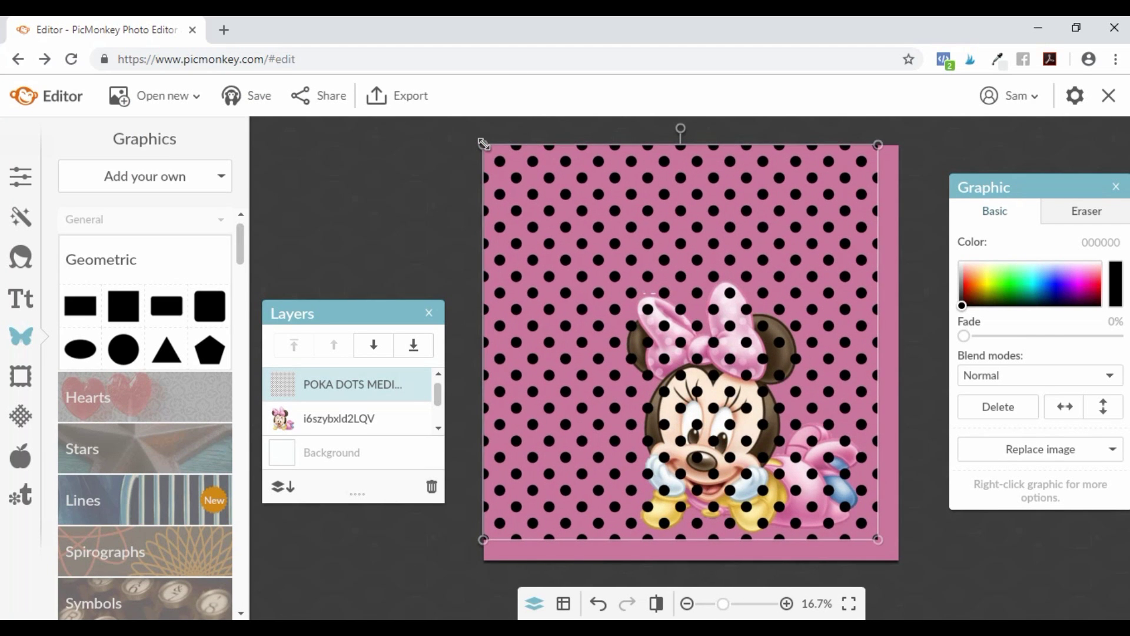
left_click_drag(878, 538, 902, 564)
left_click(351, 213)
left_click_drag(352, 397, 354, 431)
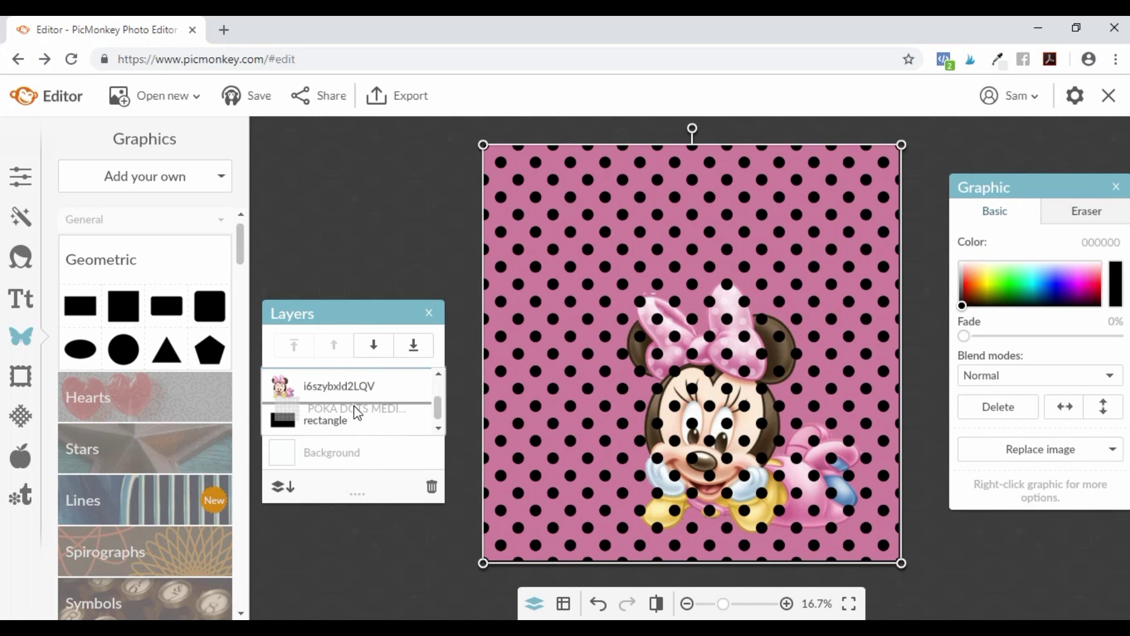
left_click(262, 196)
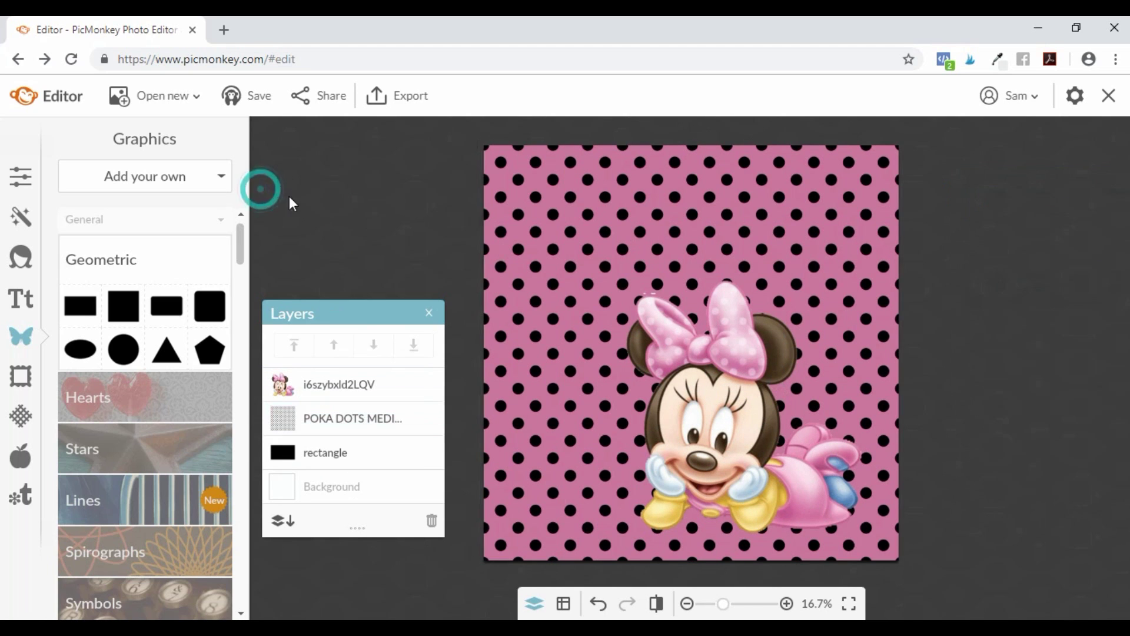
Recolor the polka dot overlay to the light blue b5cbde sampled from the clipart's blue shoe
left_click(335, 419)
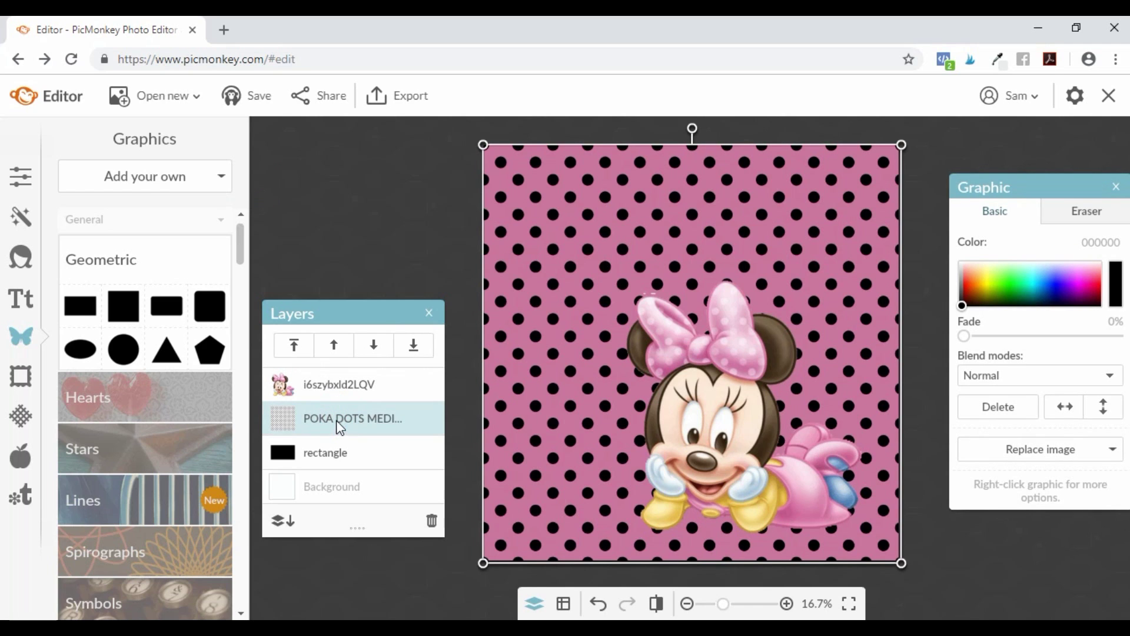
left_click(1115, 283)
left_click(851, 486)
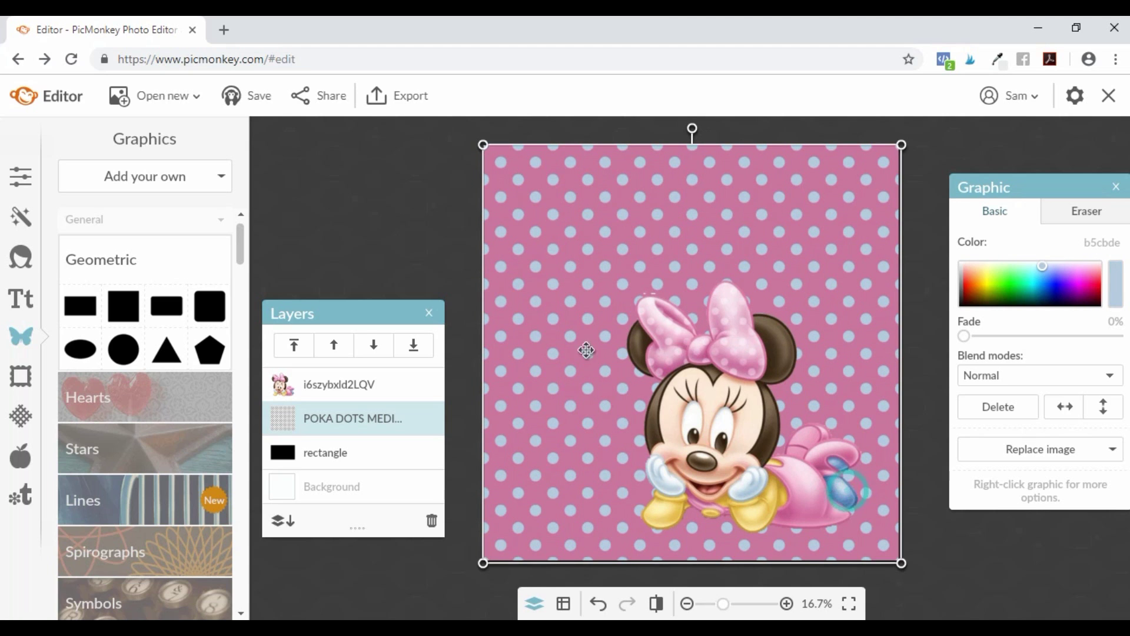
left_click(352, 177)
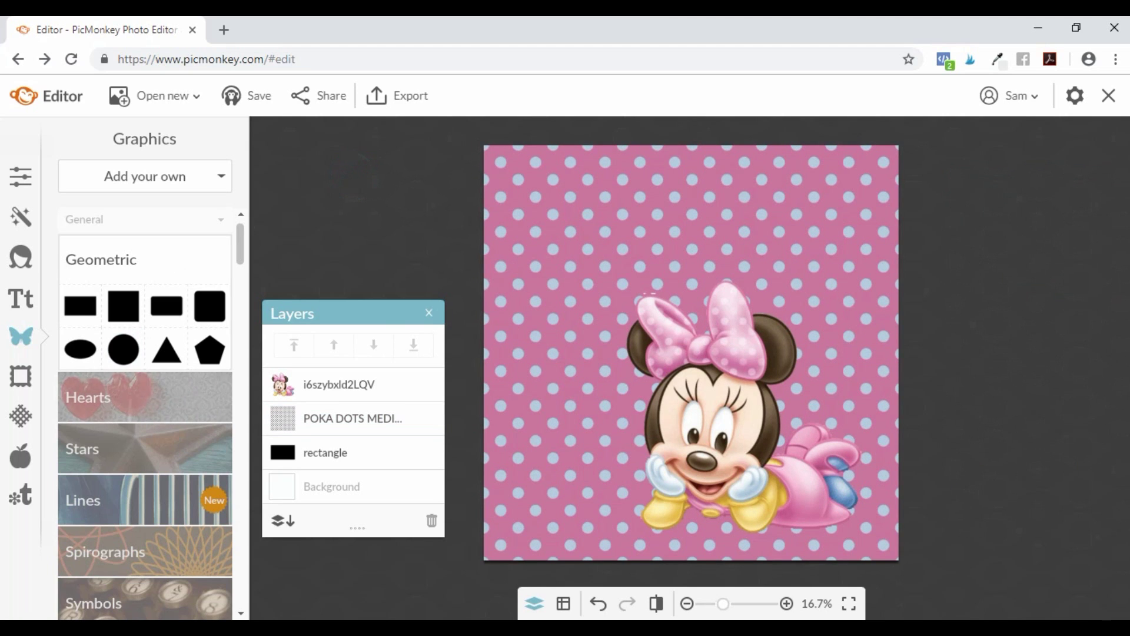
Delete the Minnie clipart and flatten the polka dots and rectangle into the background
left_click(738, 452)
key("Delete")
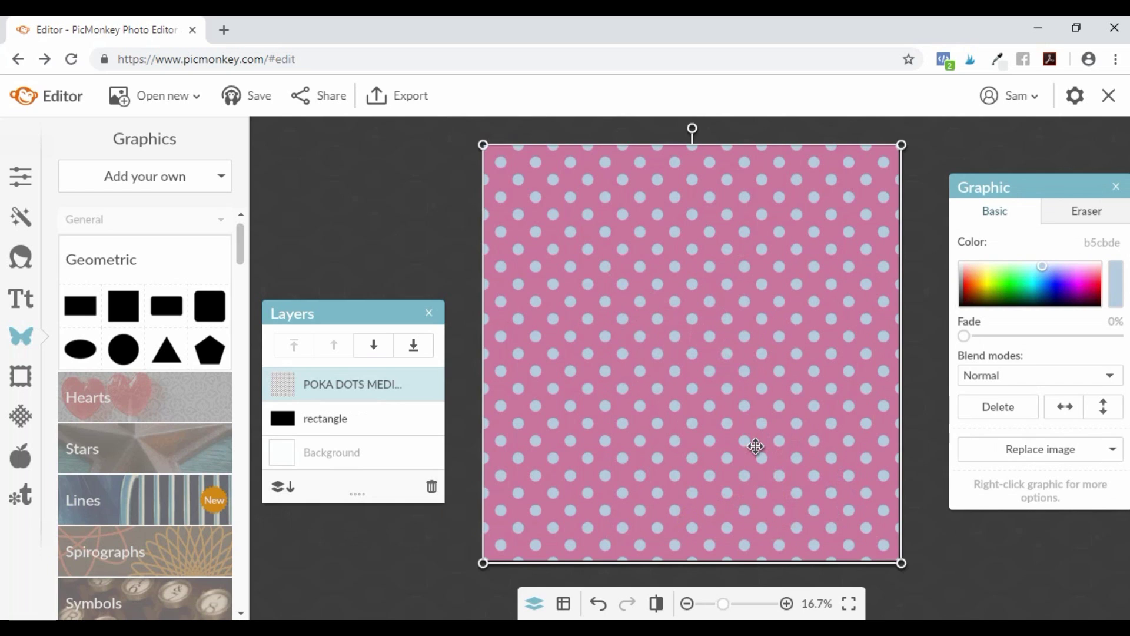
left_click(359, 200)
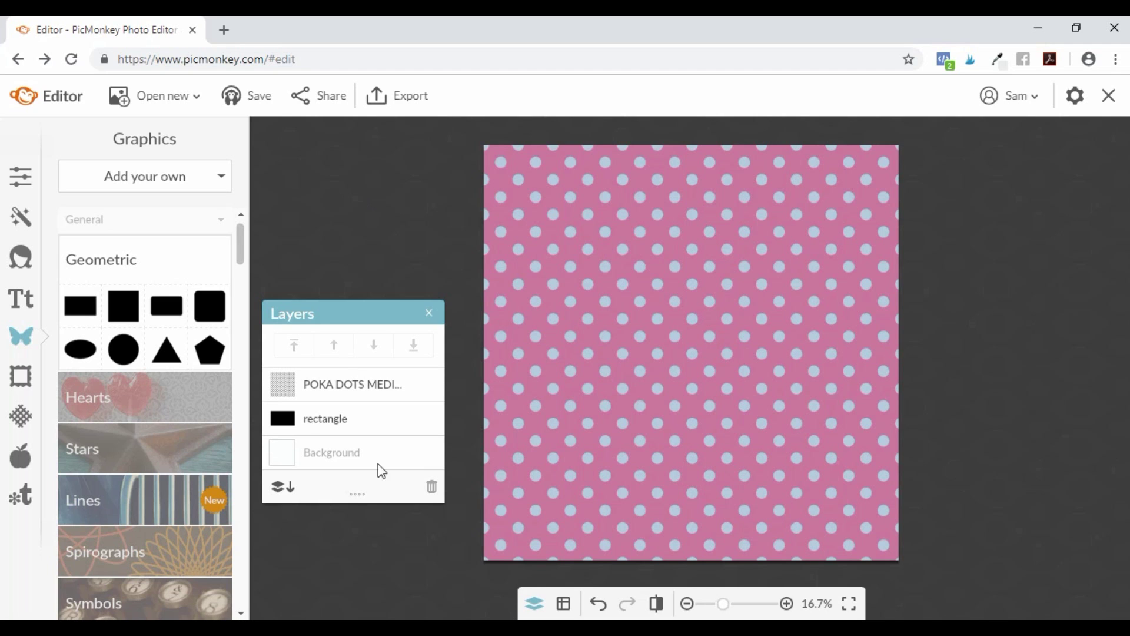
scroll(378, 467, "down", 1)
left_click(275, 486)
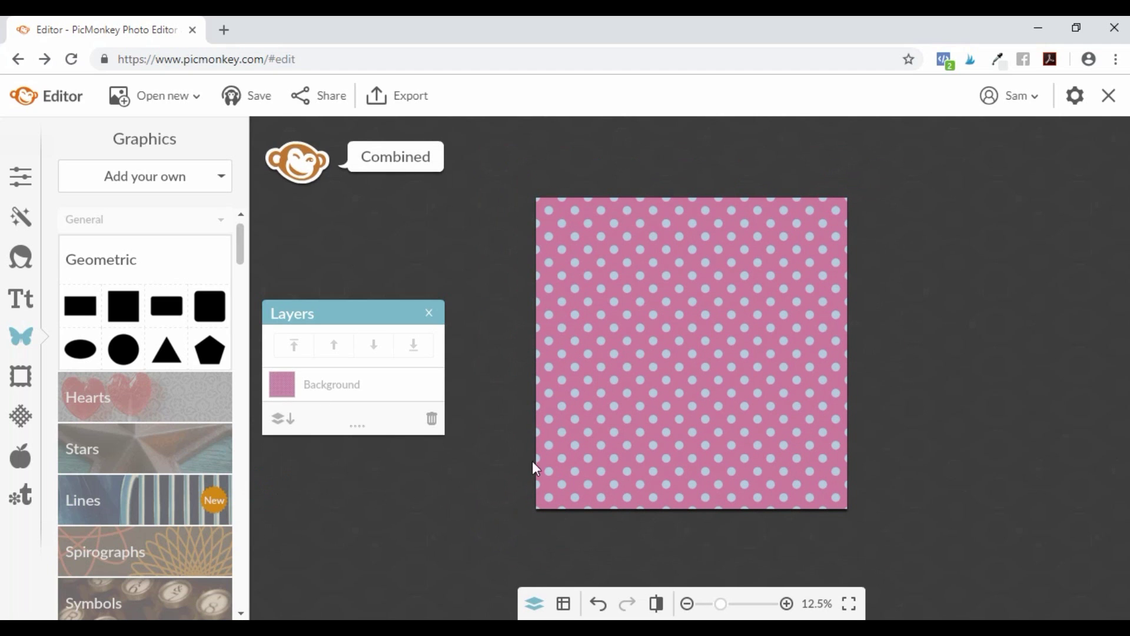
scroll(748, 416, "up", 1)
Export the 3000 × 3000 px wallpaper at Pierce quality as a .jpg named minnie to the Desktop
left_click(416, 94)
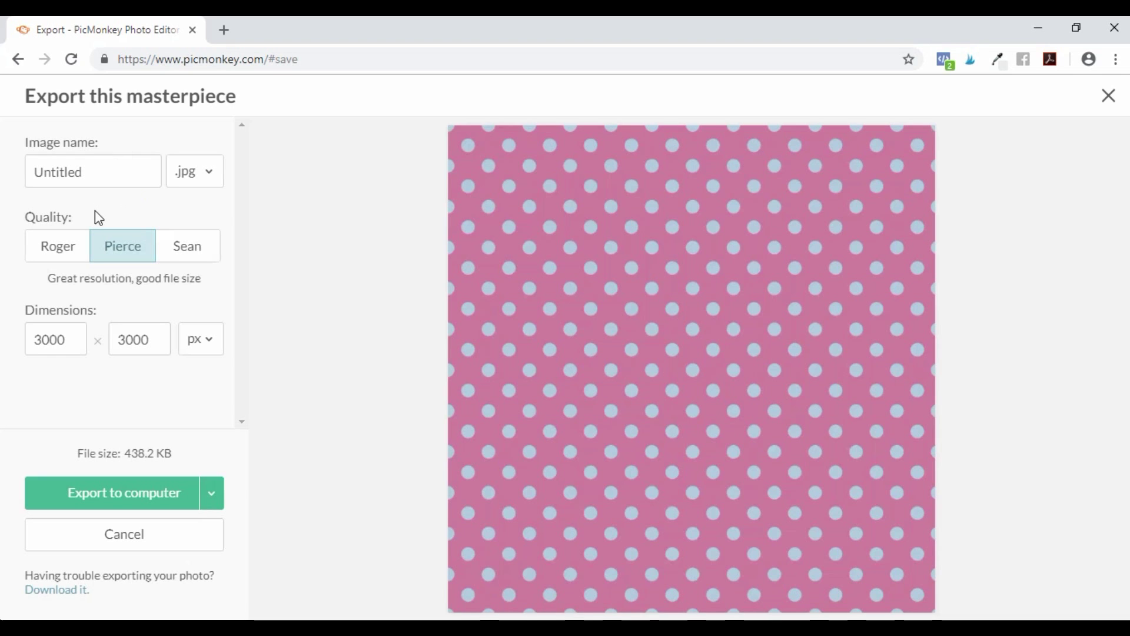
left_click(98, 175)
double_click(99, 172)
type("minnie")
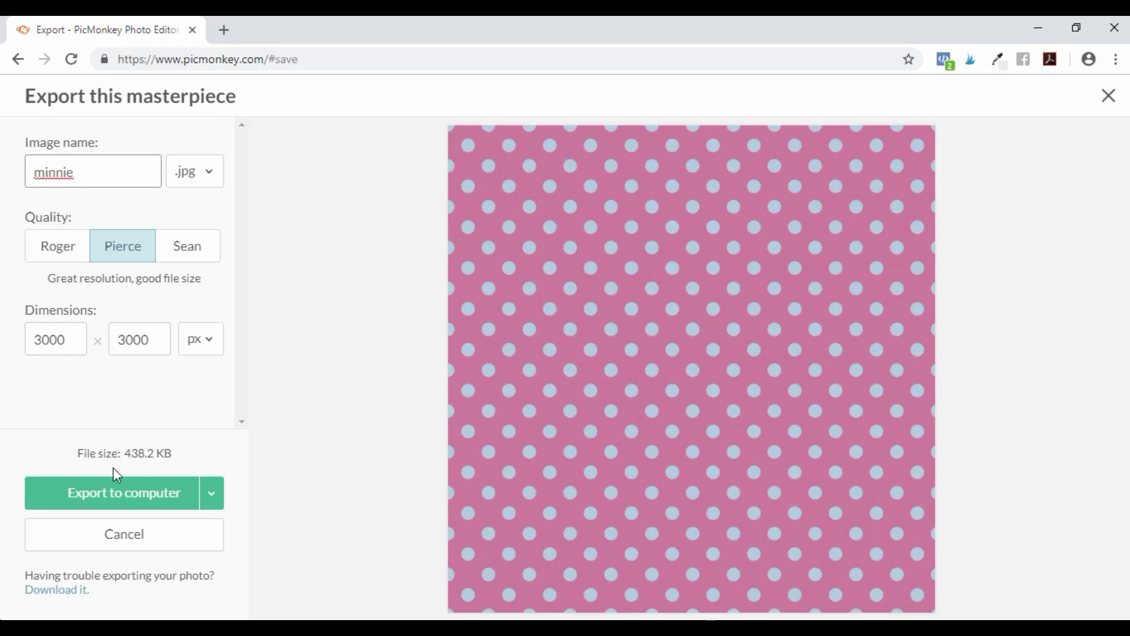
left_click(120, 492)
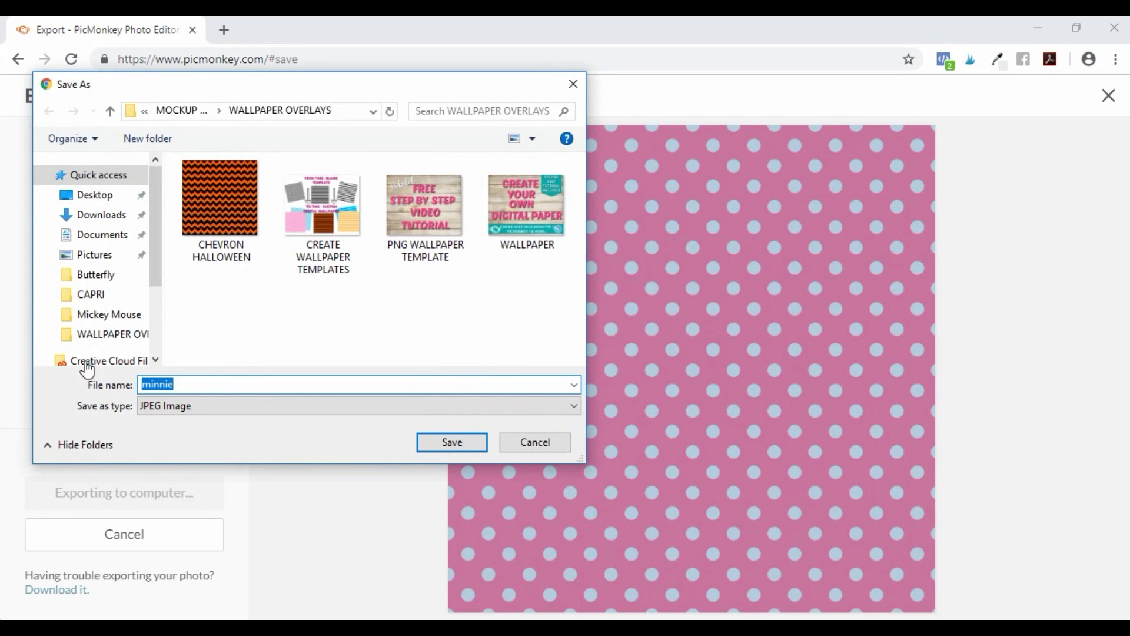
left_click(95, 193)
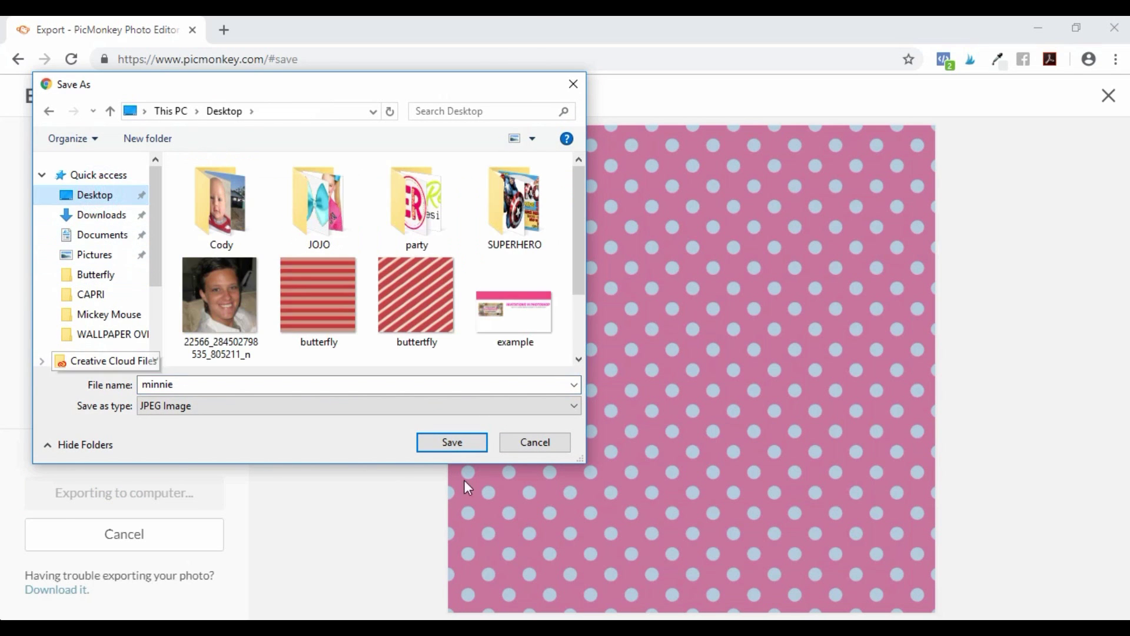
left_click(444, 445)
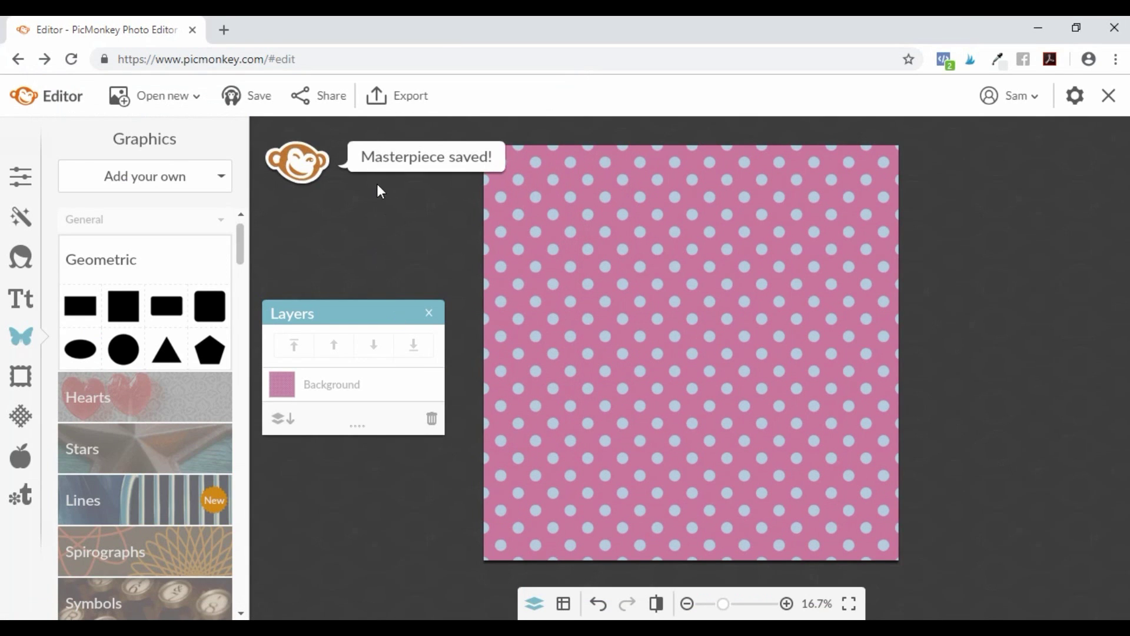